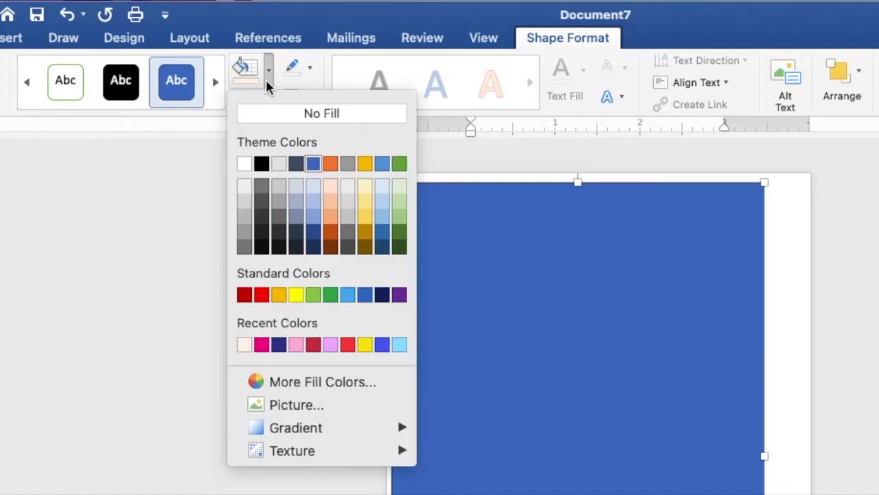
# Fill the rectangle light peach, remove its outline, and stretch it edge to edge over the page
pyautogui.click(244, 345)
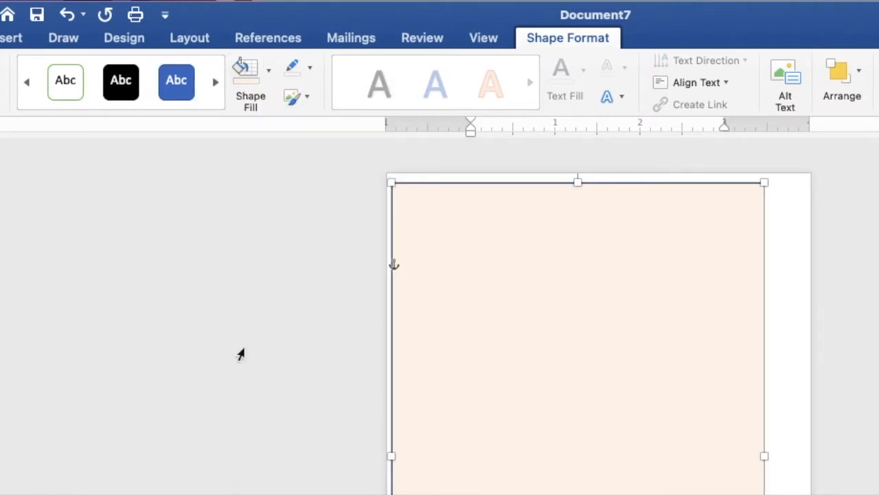
pyautogui.click(310, 69)
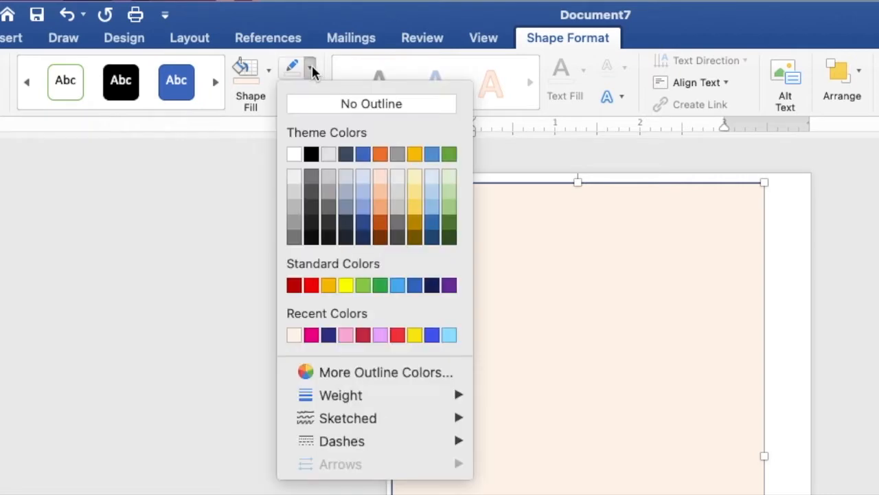
pyautogui.click(312, 110)
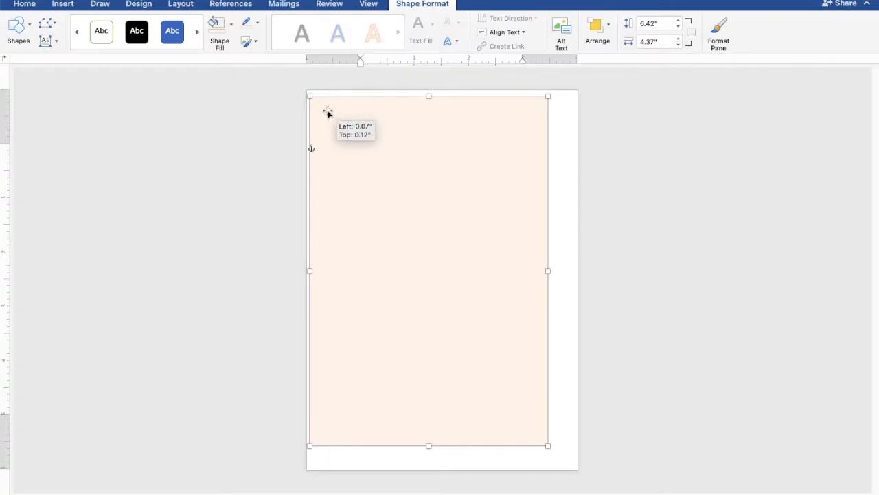
pyautogui.moveTo(328, 112); pyautogui.dragTo(324, 108)
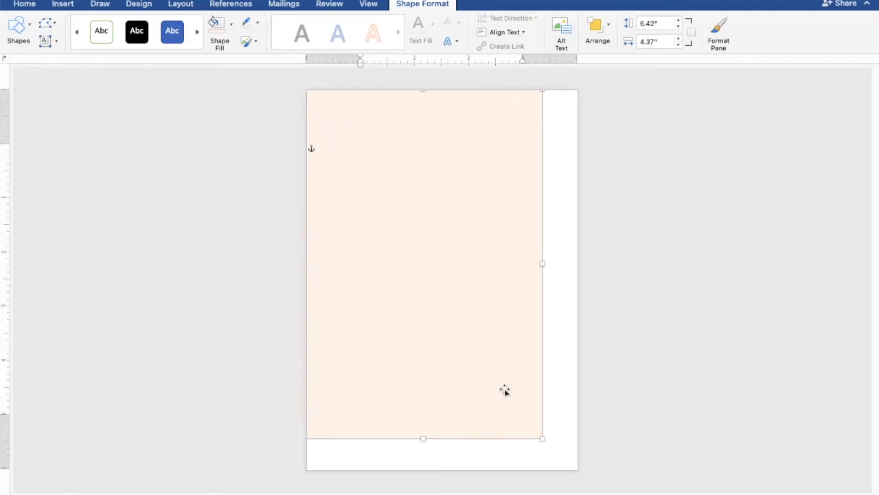
pyautogui.moveTo(546, 440); pyautogui.dragTo(581, 471)
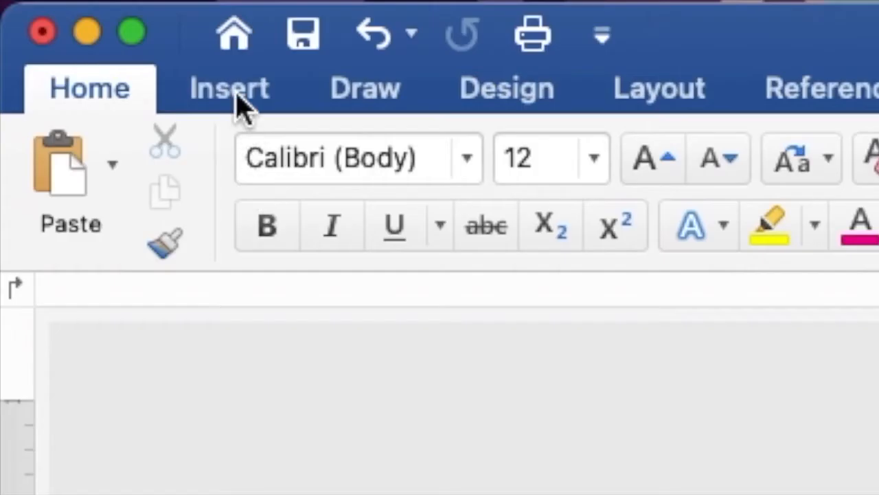
# Insert the colorful splash.png picture from file into the document
pyautogui.click(234, 89)
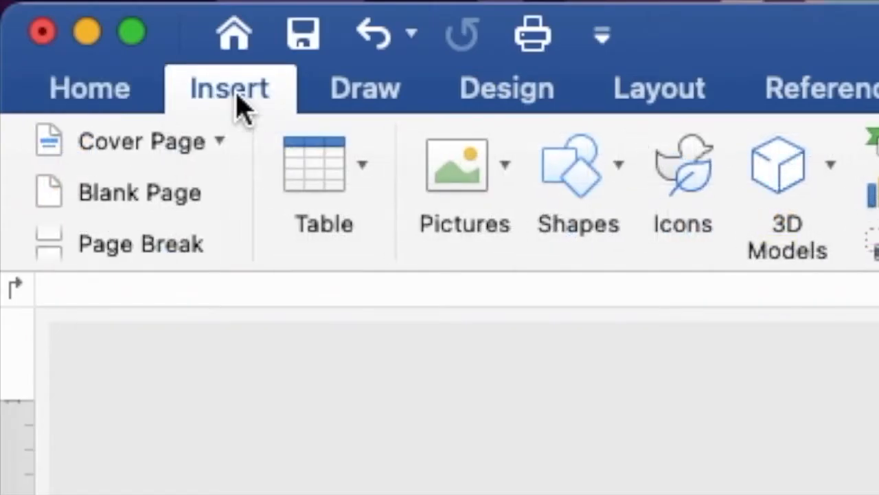
pyautogui.click(487, 167)
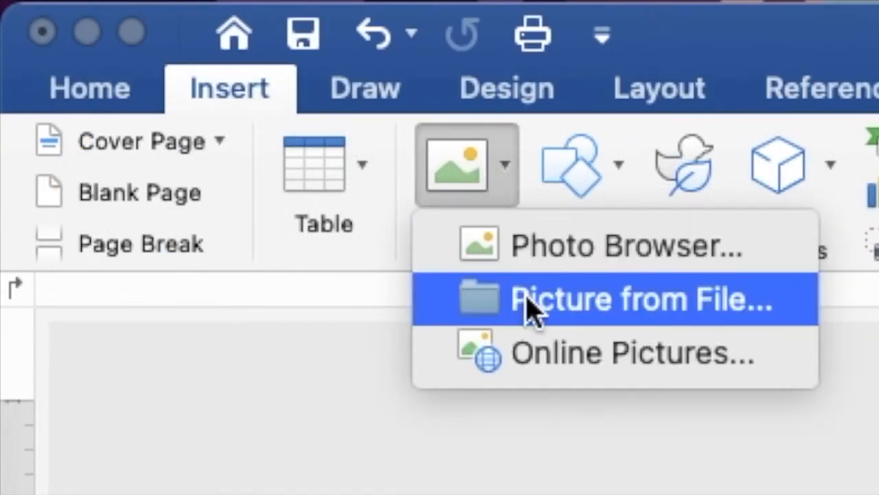
pyautogui.click(532, 308)
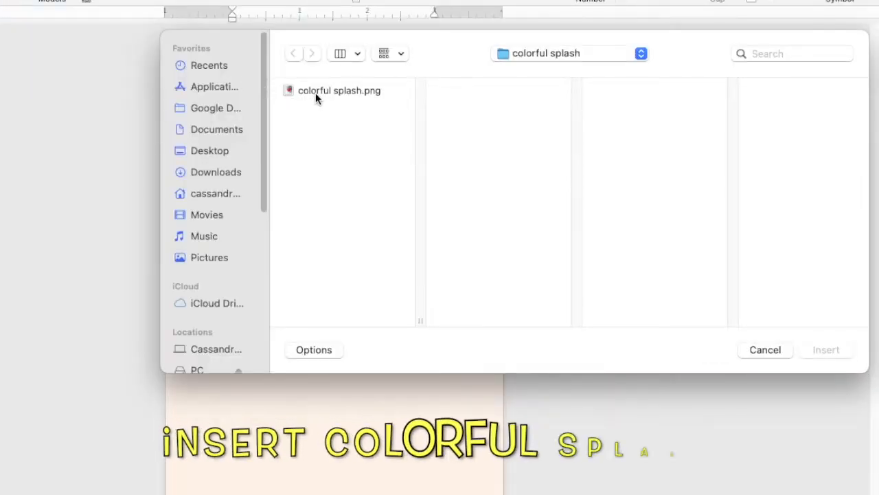
pyautogui.click(427, 123)
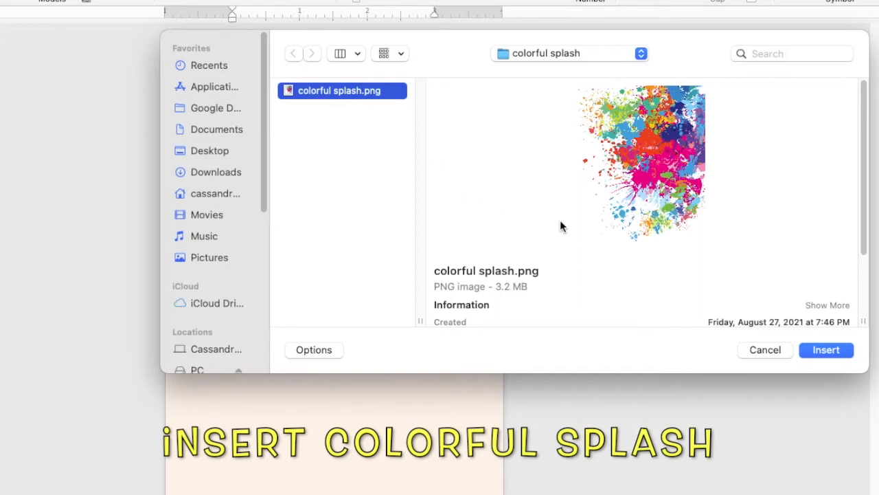
pyautogui.click(821, 351)
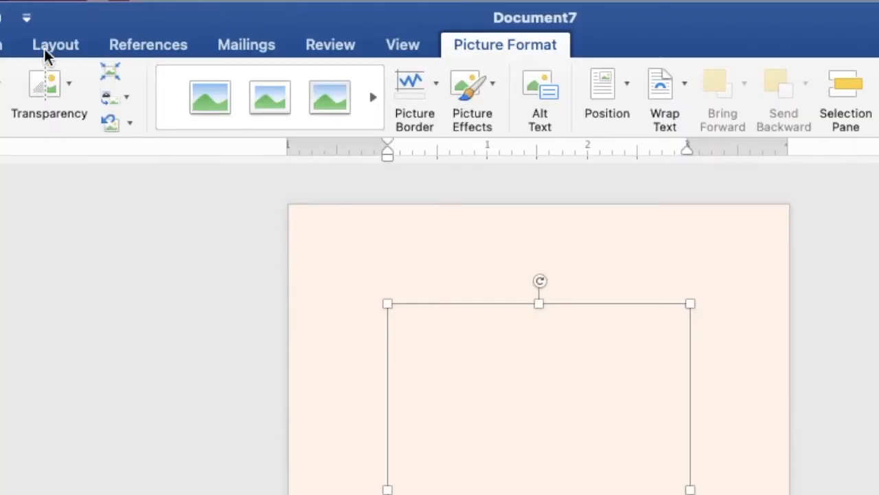
# Set the splash picture to Behind Text wrapping, then bring it in front of text
pyautogui.click(176, 5)
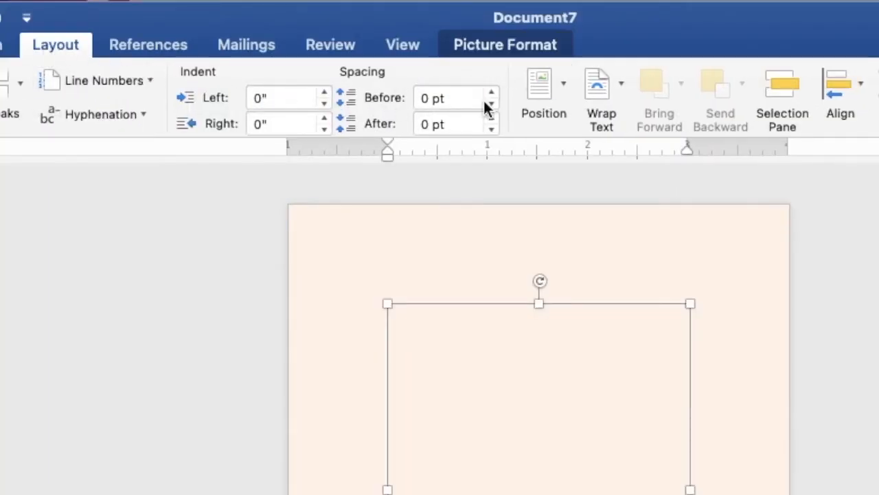
pyautogui.click(614, 85)
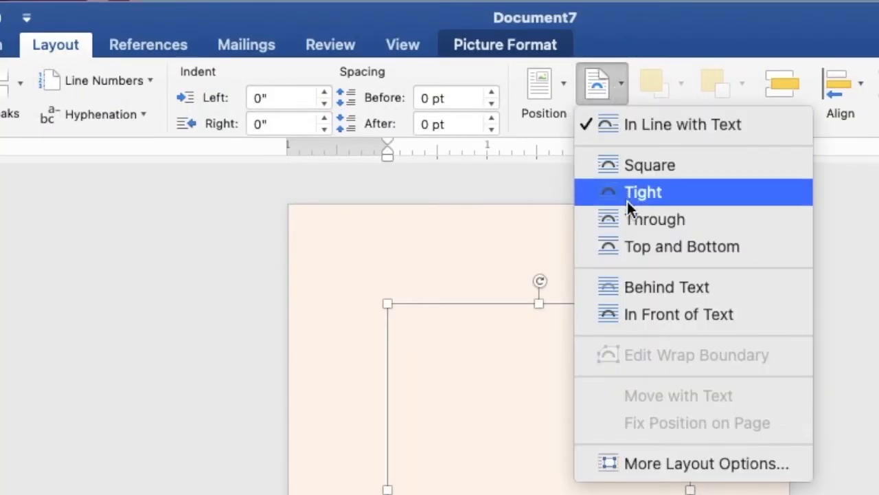
pyautogui.click(648, 293)
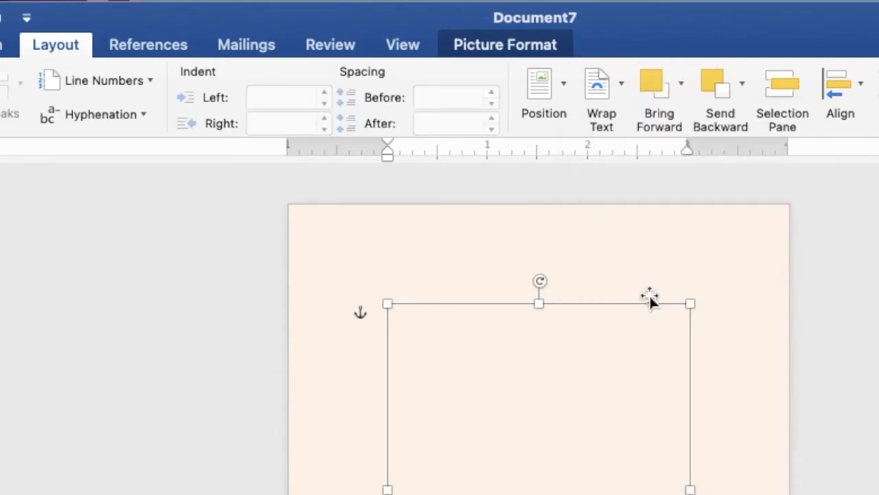
pyautogui.click(681, 100)
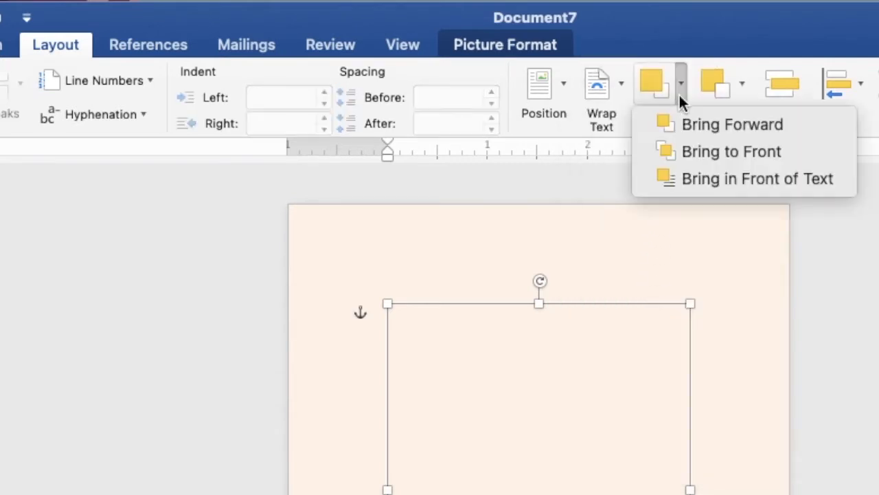
pyautogui.click(694, 180)
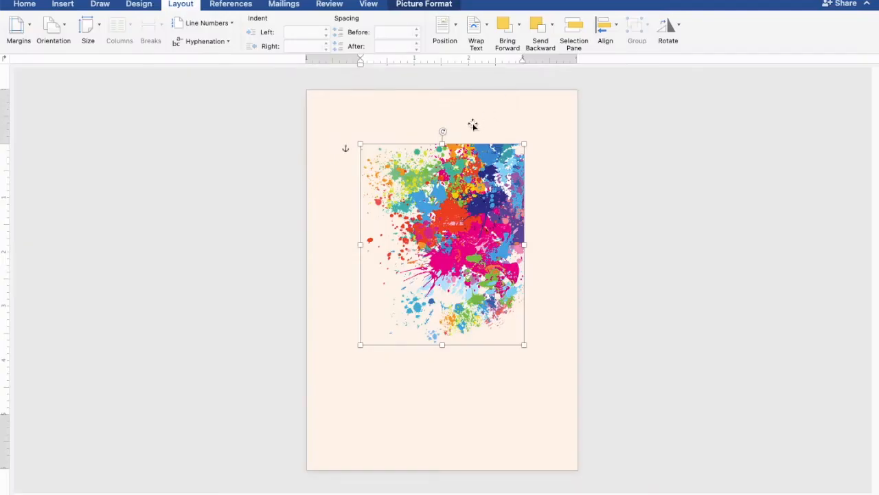
# Rotate the splash counter-clockwise, shrink it into the top-left corner, and paste a duplicate
pyautogui.moveTo(440, 133); pyautogui.dragTo(375, 167)
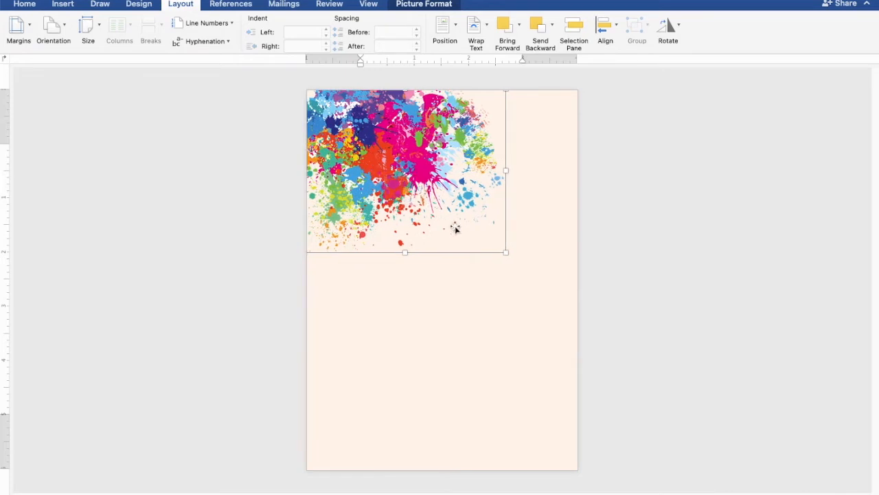
pyautogui.moveTo(506, 253); pyautogui.dragTo(454, 217)
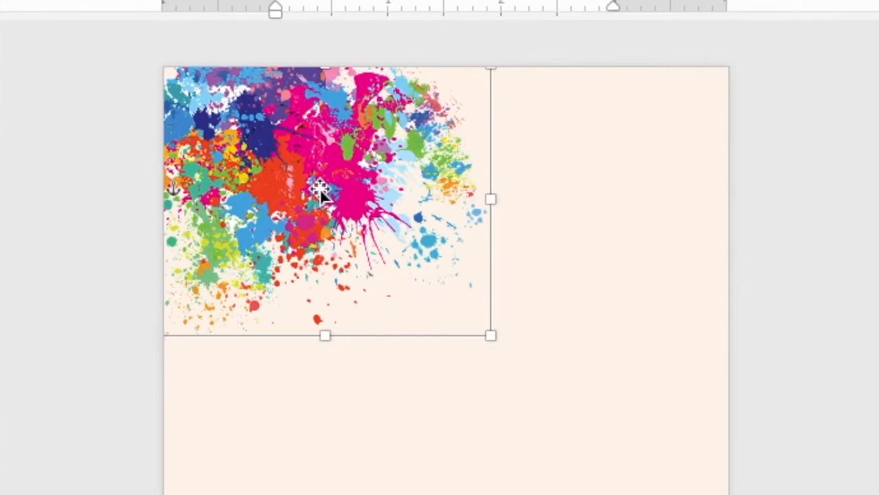
pyautogui.rightClick(319, 188)
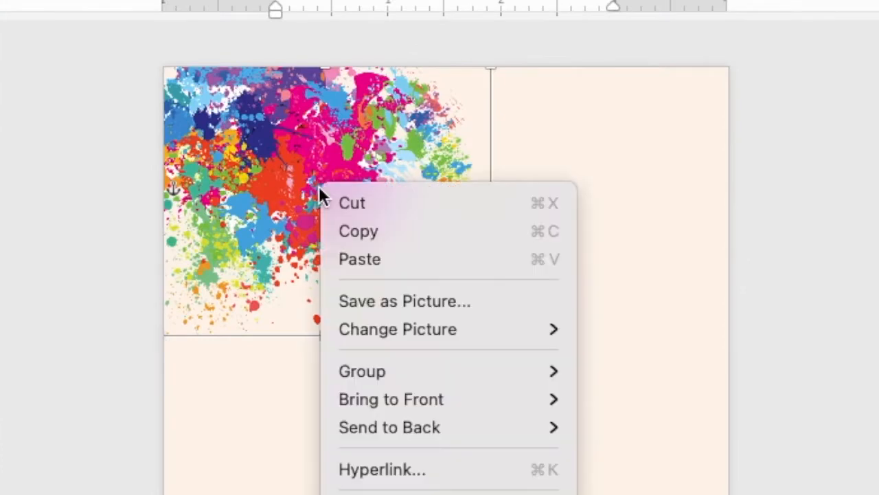
pyautogui.click(340, 229)
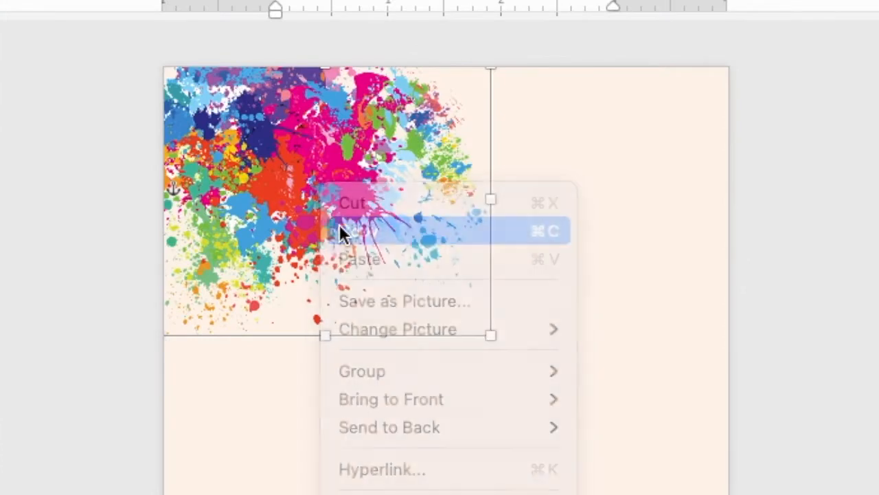
pyautogui.rightClick(324, 185)
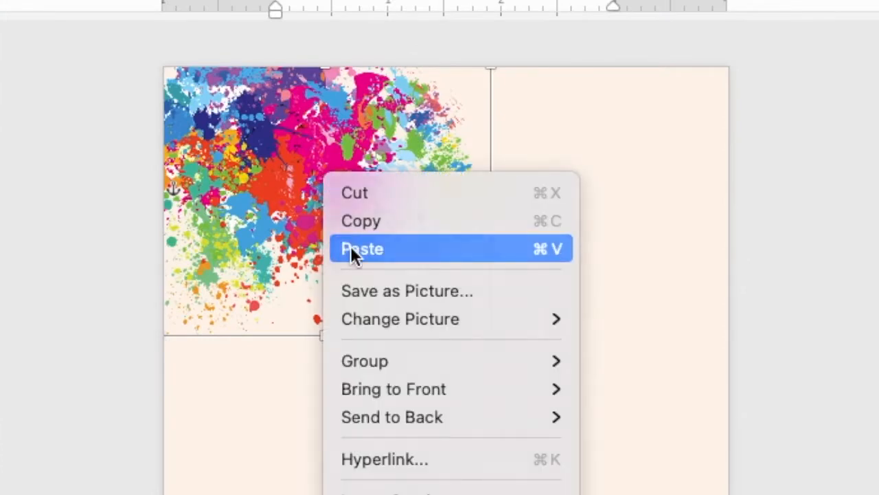
pyautogui.click(350, 249)
# Flip the copy horizontally, place it in the top-right corner, and select both splashes
pyautogui.moveTo(366, 156); pyautogui.dragTo(460, 189)
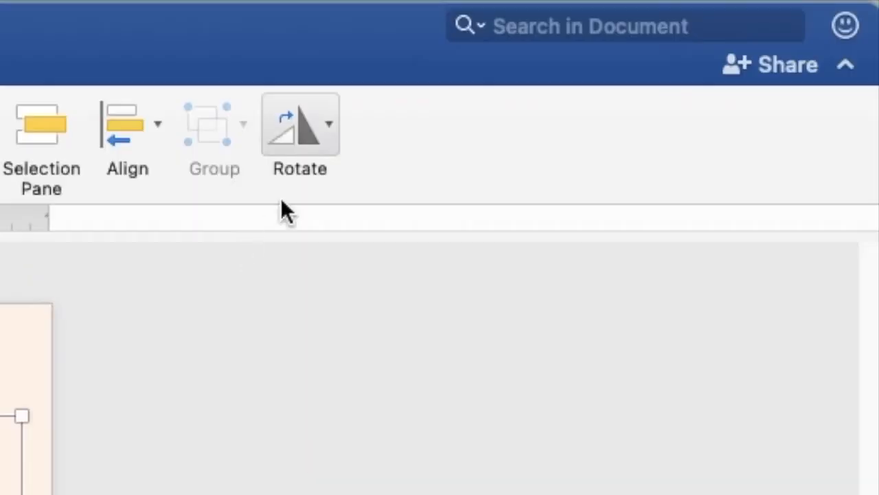
pyautogui.click(311, 140)
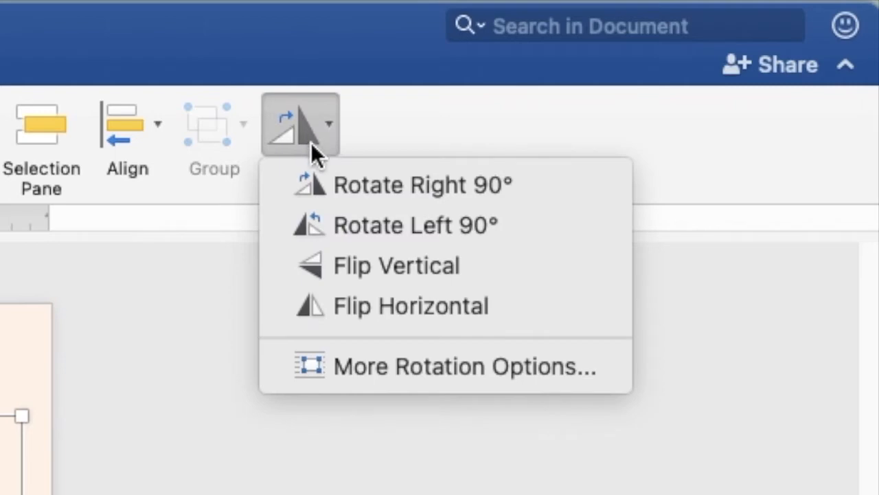
pyautogui.click(354, 310)
pyautogui.moveTo(541, 163); pyautogui.dragTo(551, 122)
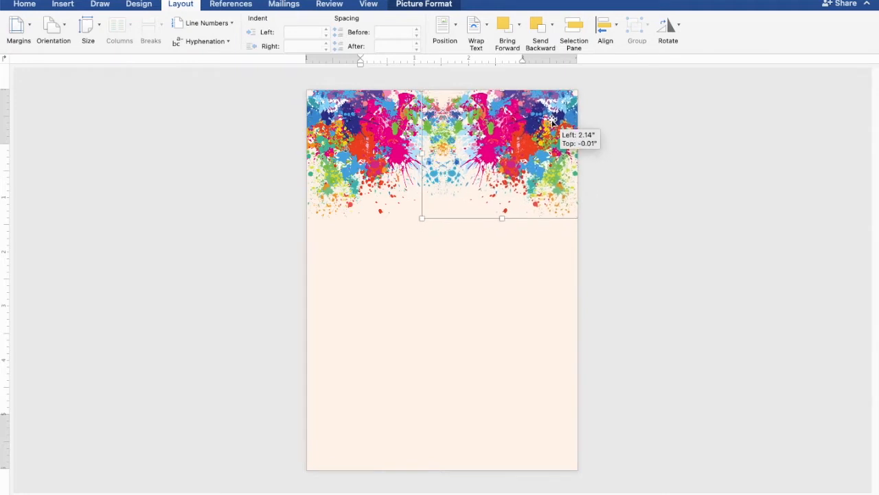
pyautogui.moveTo(552, 122); pyautogui.dragTo(552, 122)
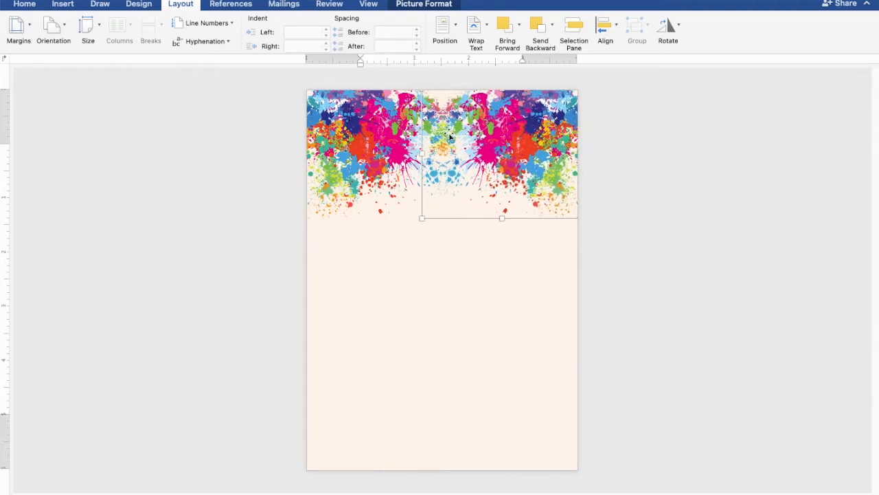
pyautogui.keyDown('shift'); pyautogui.click(377, 127); pyautogui.keyUp('shift')
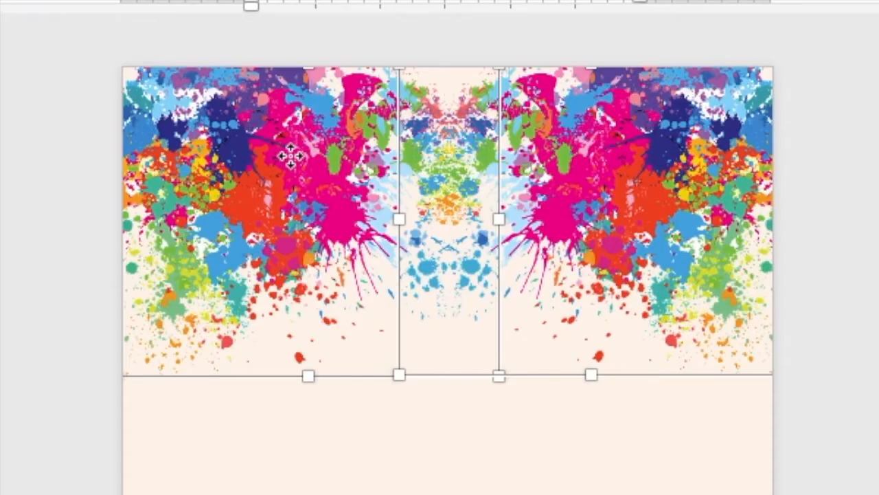
# Duplicate the pair of top splashes and move the copy down the page
pyautogui.rightClick(290, 154)
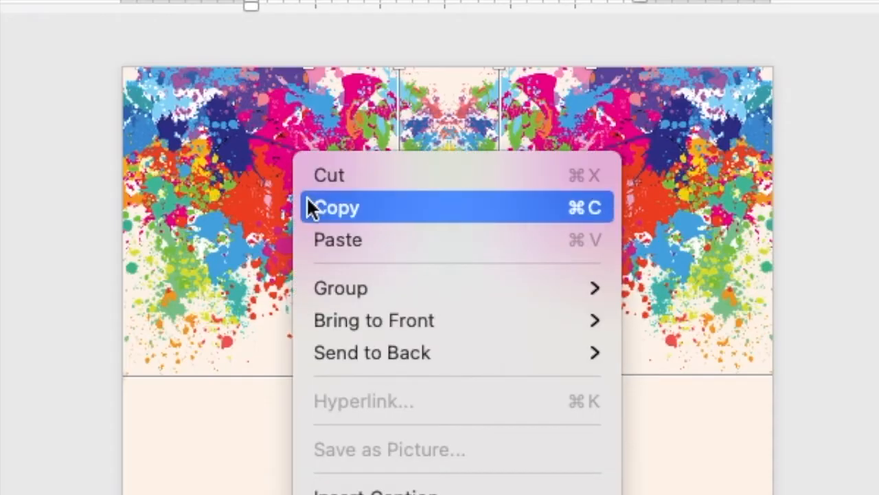
pyautogui.click(307, 201)
pyautogui.rightClick(298, 176)
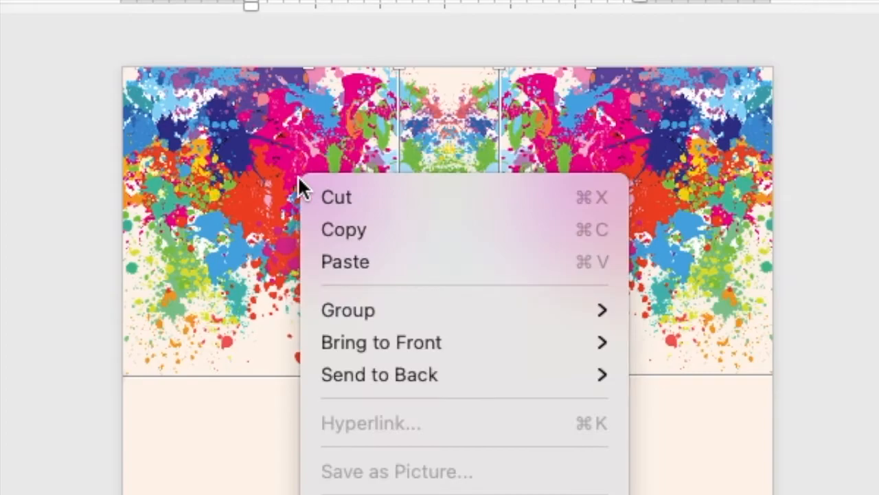
pyautogui.click(328, 261)
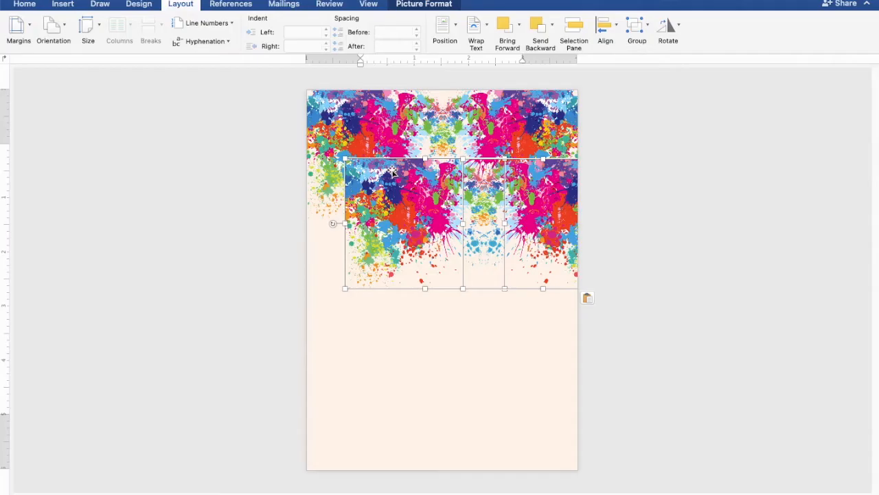
pyautogui.moveTo(397, 169); pyautogui.dragTo(360, 306)
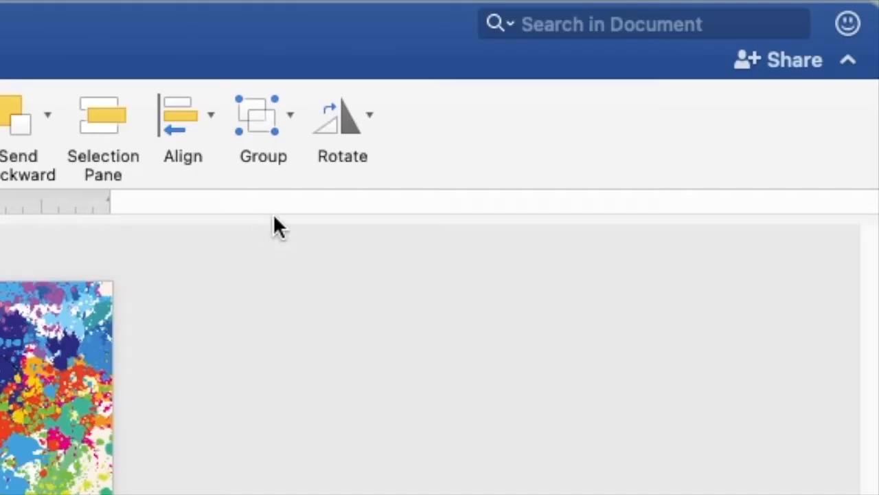
# Flip the copied splashes vertically and set them along the bottom edge of the page
pyautogui.click(669, 30)
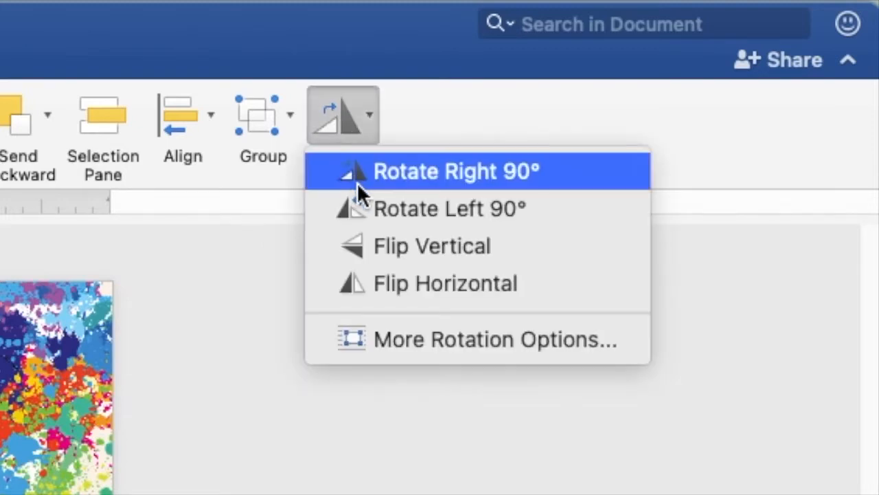
pyautogui.click(374, 248)
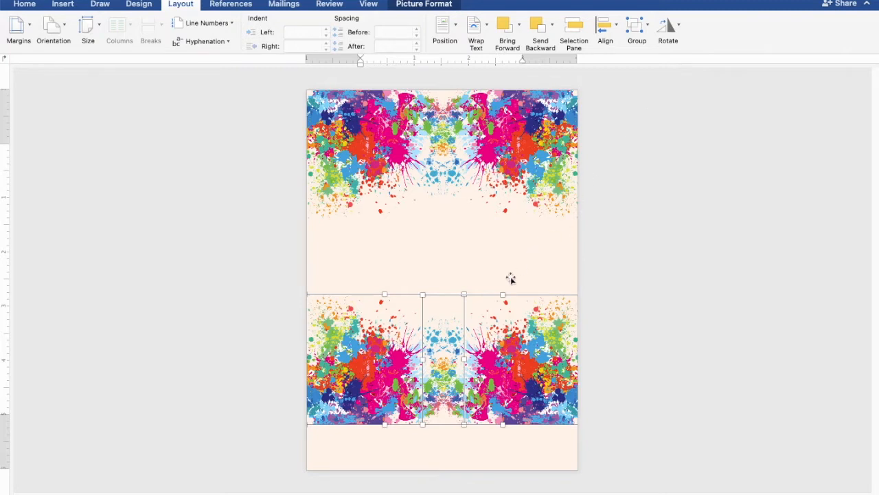
pyautogui.moveTo(396, 334); pyautogui.dragTo(396, 382)
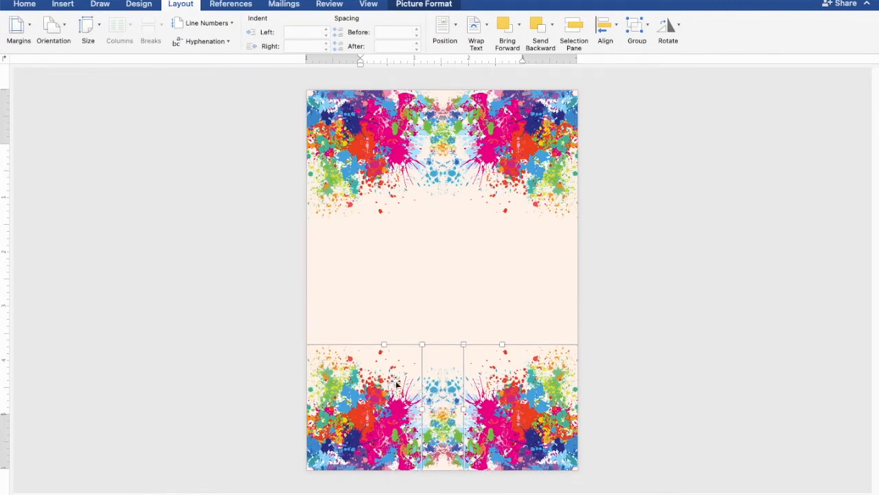
pyautogui.click(685, 297)
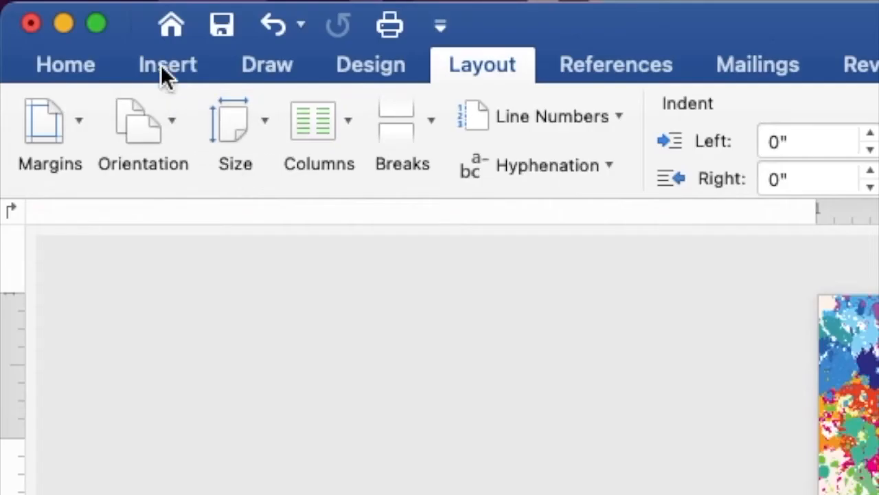
# Draw a rectangle on the upper page and add the text 18 inside it
pyautogui.click(63, 5)
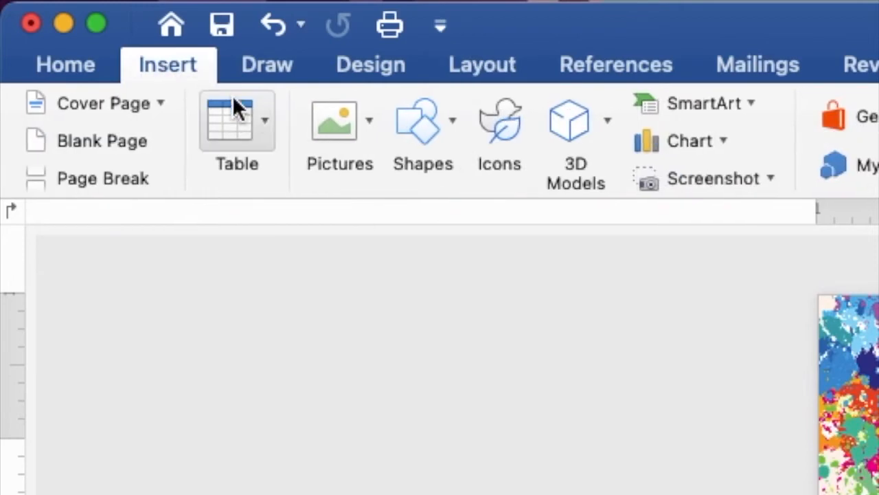
pyautogui.click(423, 115)
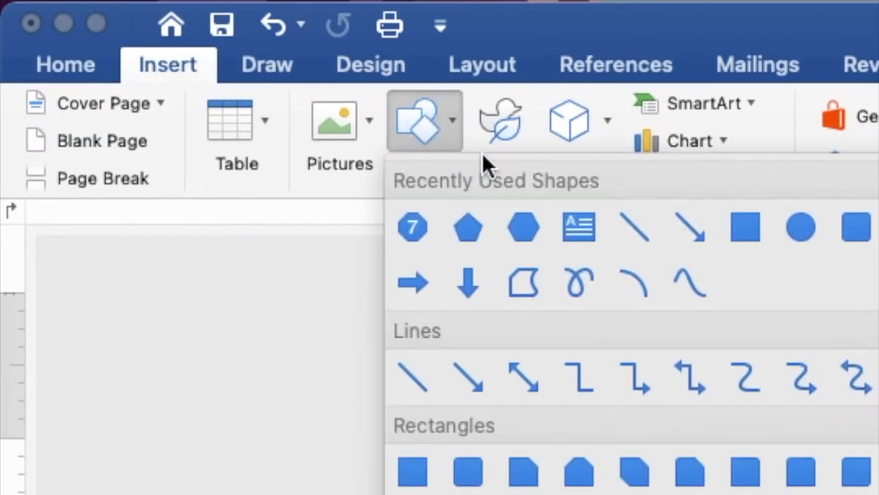
pyautogui.click(740, 230)
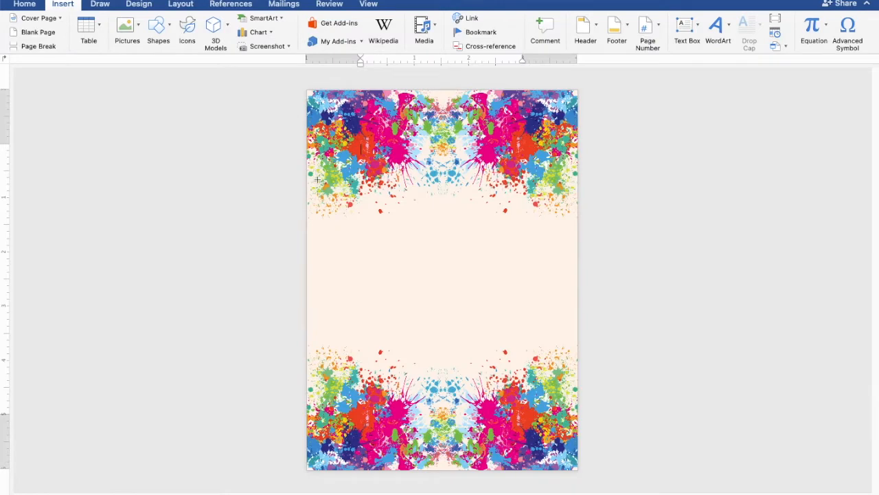
pyautogui.moveTo(317, 179)
pyautogui.mouseDown()
pyautogui.moveTo(353, 229)
pyautogui.moveTo(461, 316)
pyautogui.mouseUp()
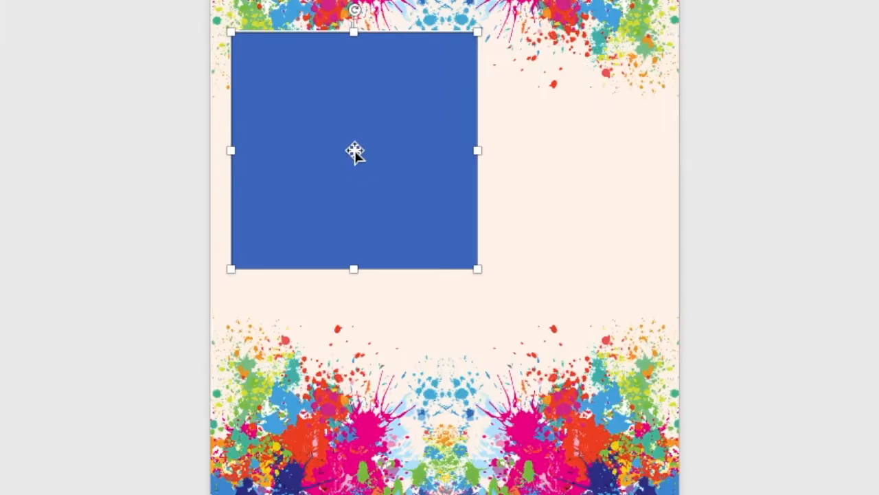
pyautogui.rightClick(355, 152)
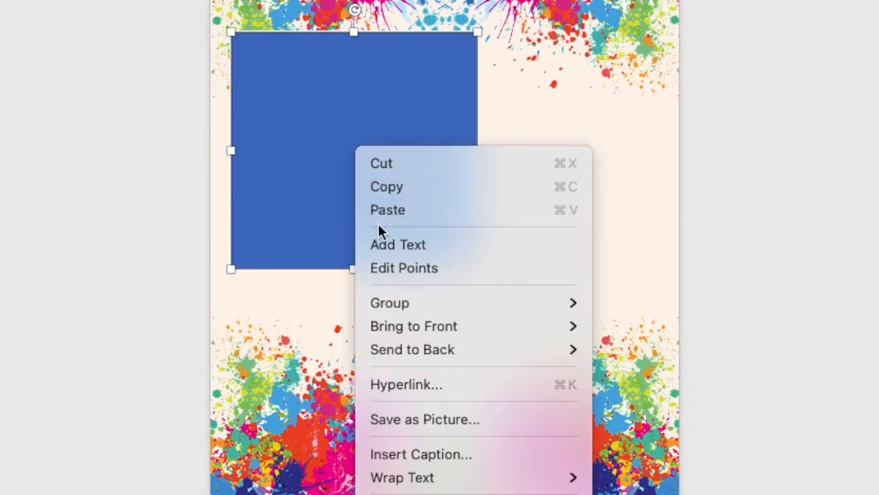
pyautogui.click(382, 245)
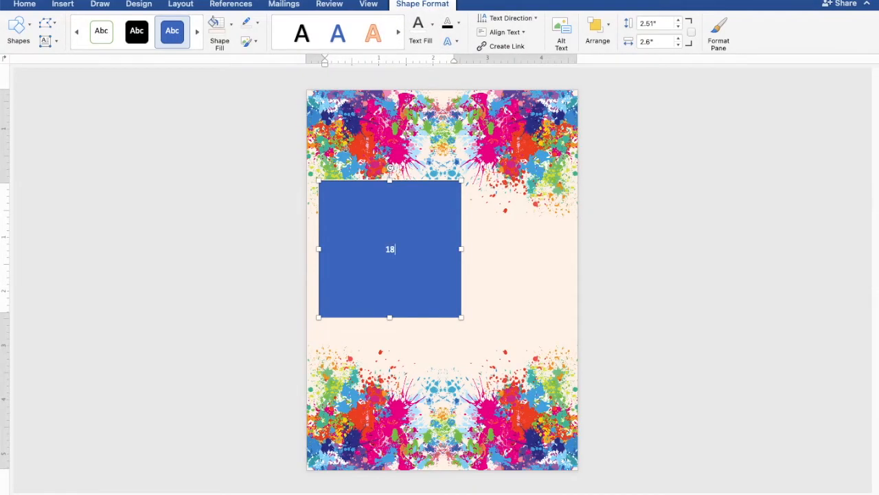
# Give the rectangle no fill and no outline, and make the 18 text black
pyautogui.moveTo(412, 253); pyautogui.dragTo(384, 248)
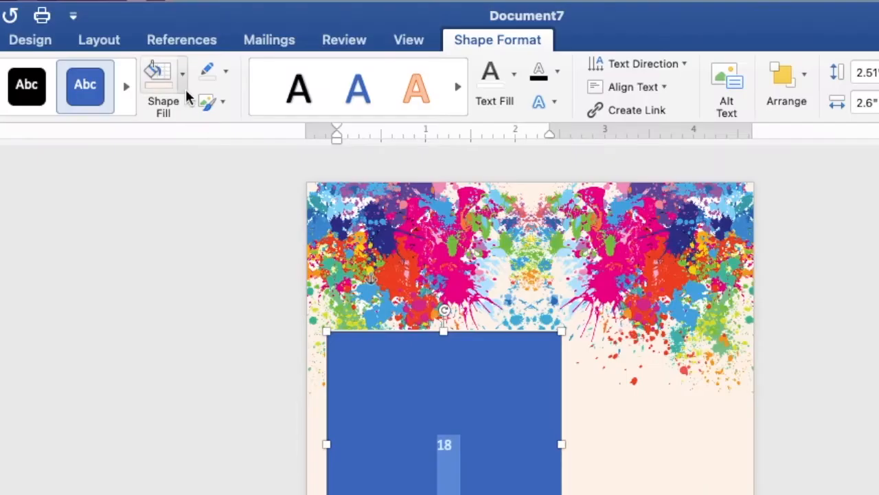
pyautogui.click(230, 24)
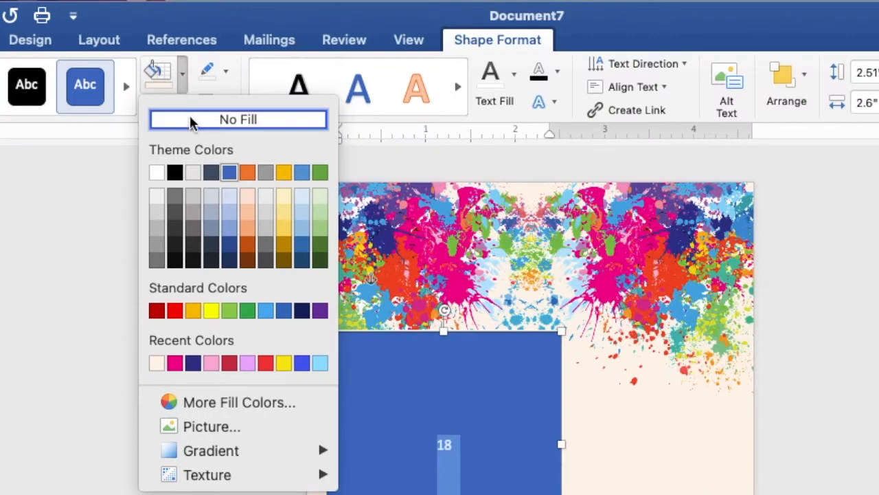
pyautogui.click(191, 121)
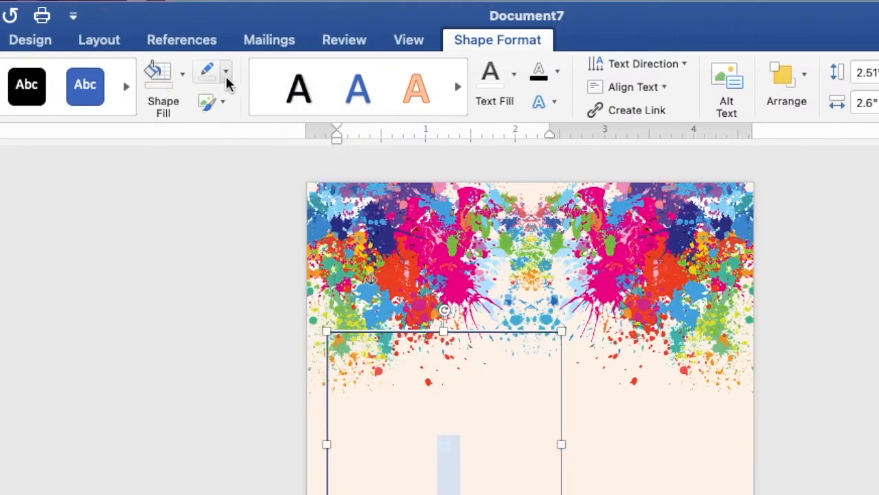
pyautogui.click(226, 72)
pyautogui.click(231, 110)
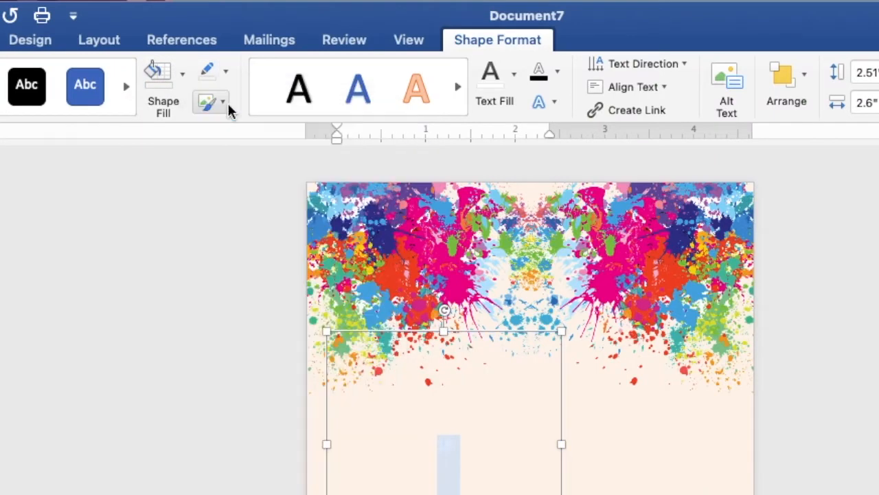
pyautogui.click(513, 79)
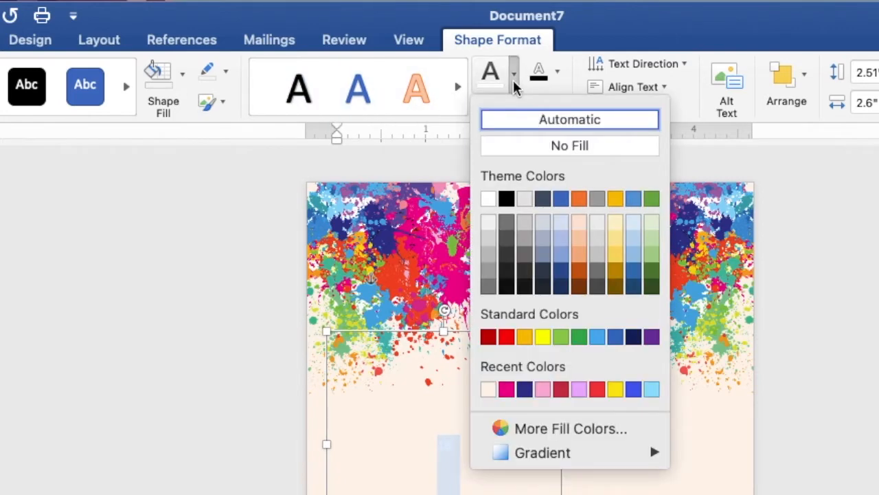
pyautogui.click(508, 198)
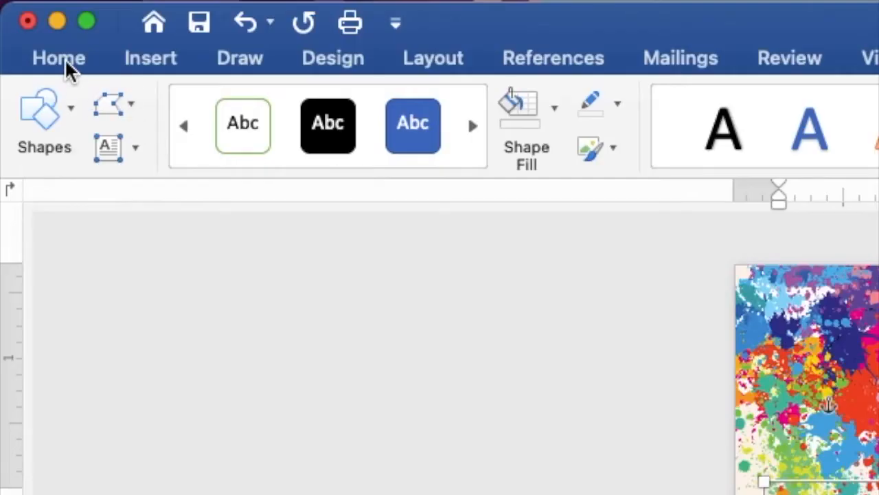
# Format the 18 as bold 120 pt Times New Roman and shrink its text box
pyautogui.click(28, 7)
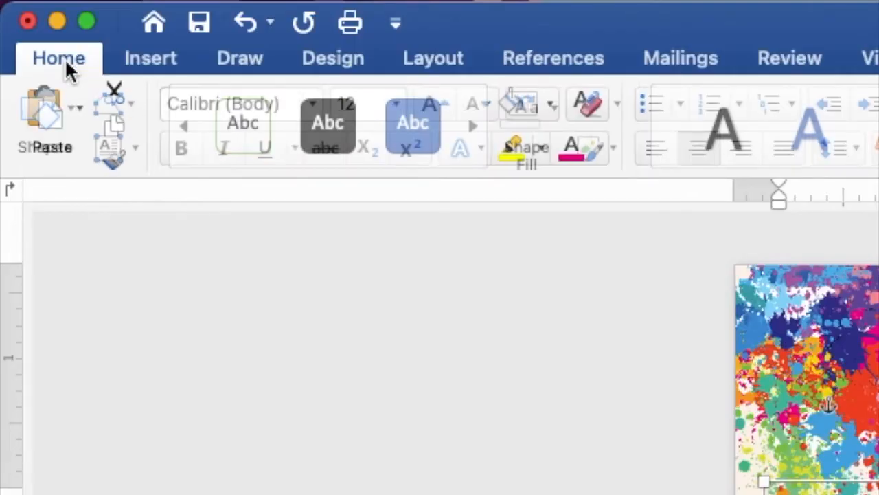
pyautogui.click(306, 104)
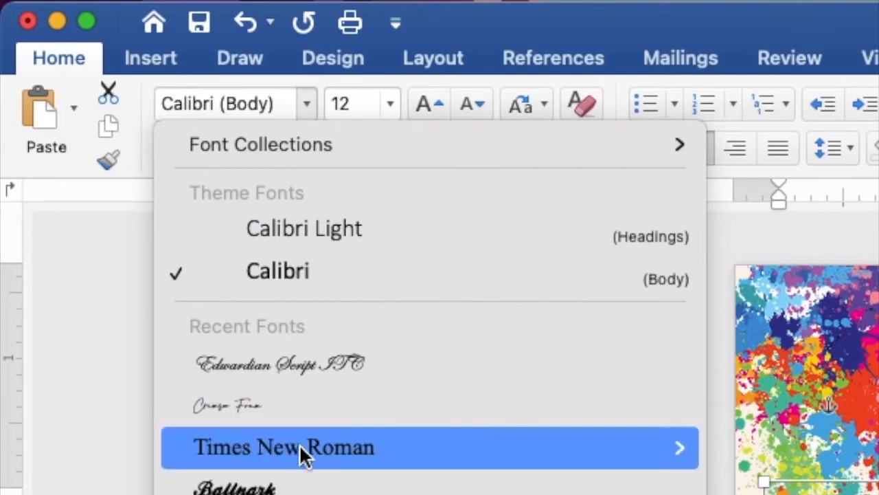
pyautogui.click(300, 465)
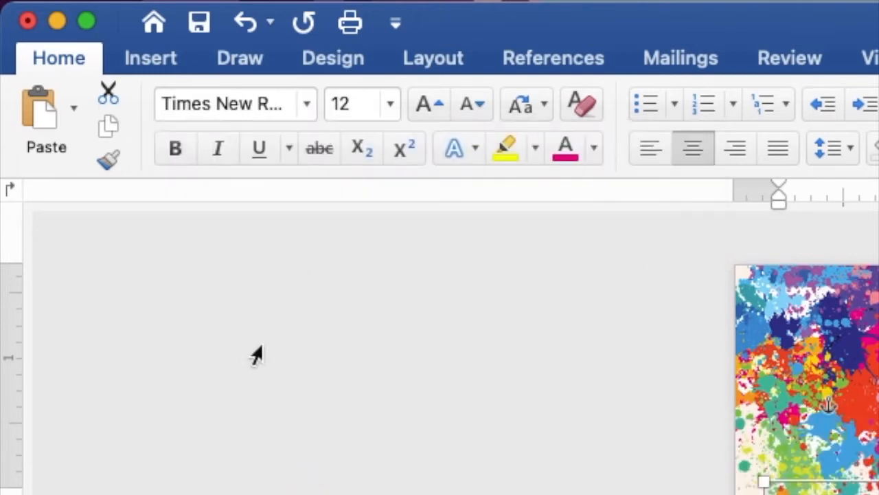
pyautogui.click(175, 150)
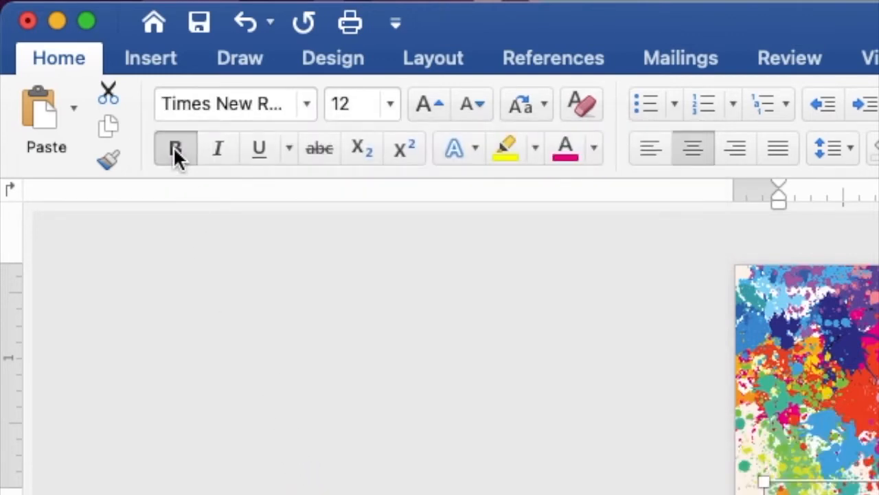
pyautogui.moveTo(358, 103); pyautogui.dragTo(328, 104)
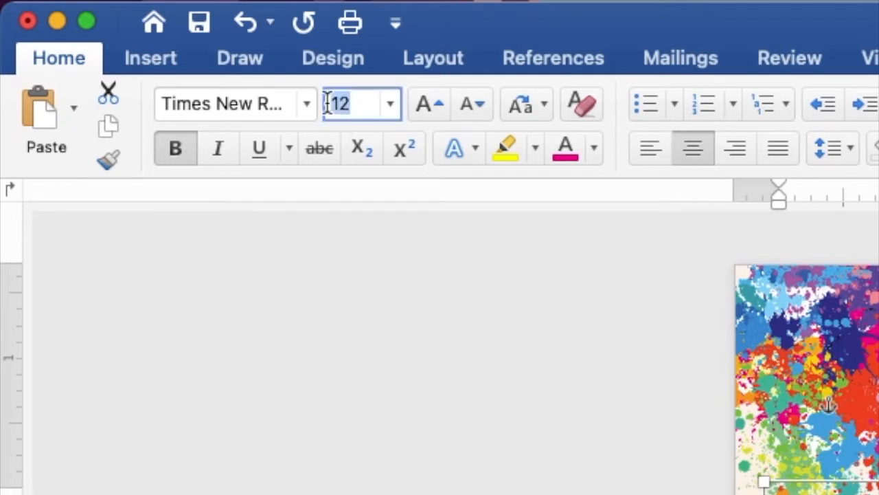
pyautogui.write('120')
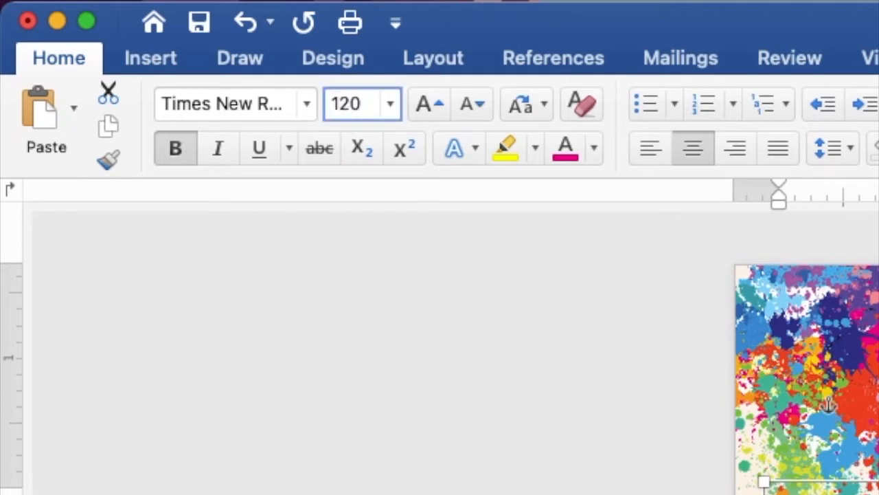
pyautogui.press('Return')
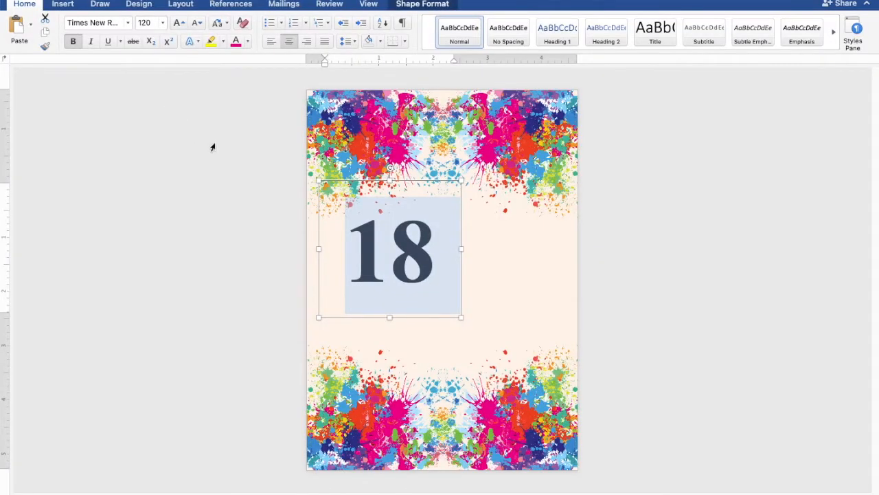
pyautogui.moveTo(462, 182); pyautogui.dragTo(399, 246)
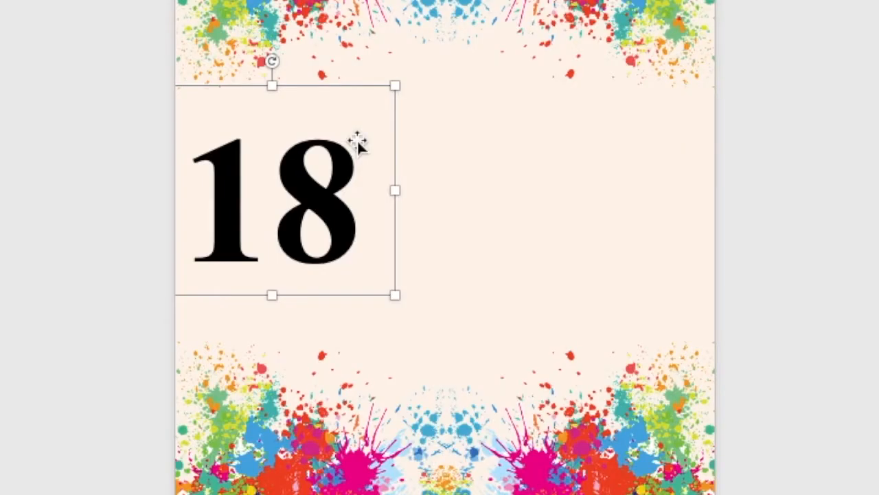
# Copy the 18 text box and place the duplicate just right of the original
pyautogui.rightClick(399, 246)
pyautogui.click(369, 179)
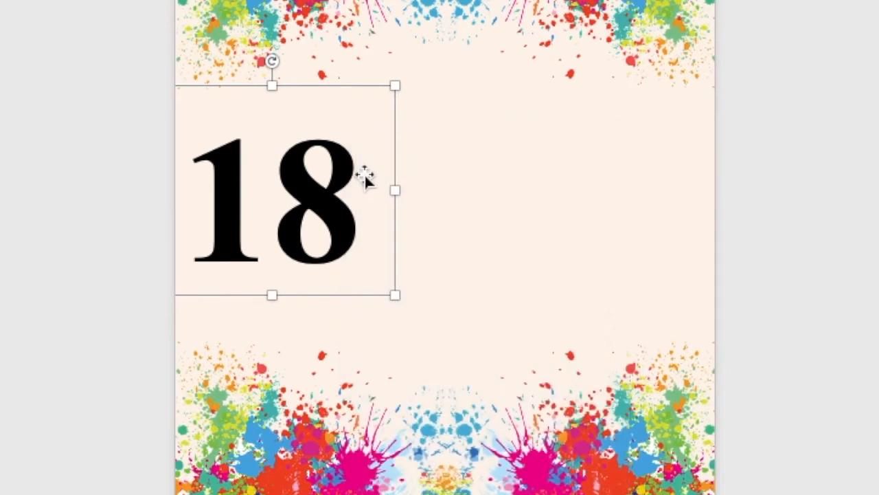
pyautogui.rightClick(350, 156)
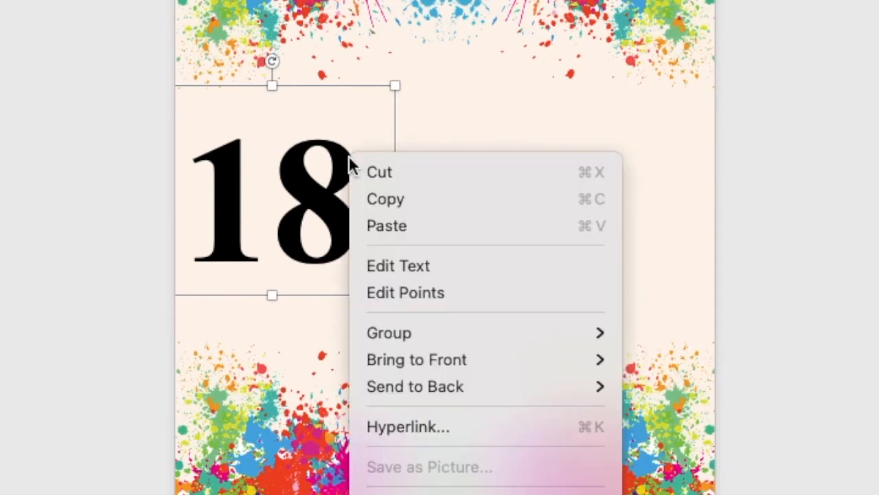
pyautogui.click(378, 224)
pyautogui.moveTo(393, 289); pyautogui.dragTo(434, 296)
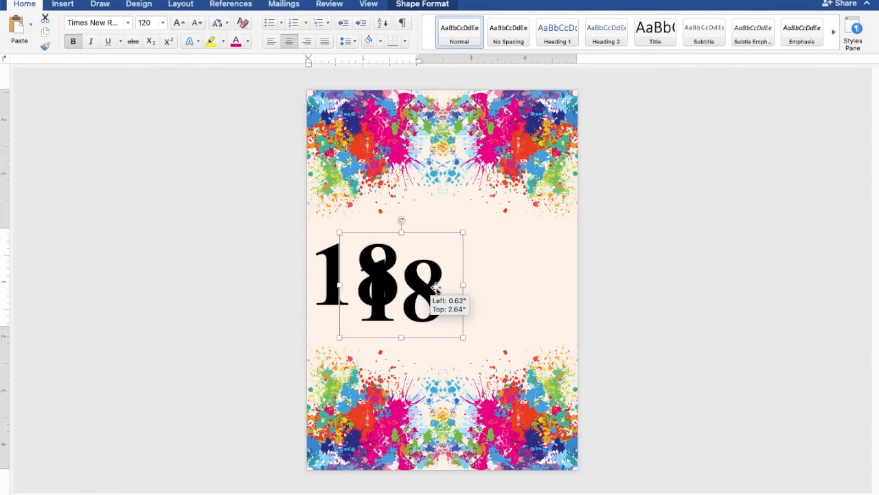
pyautogui.click(515, 292)
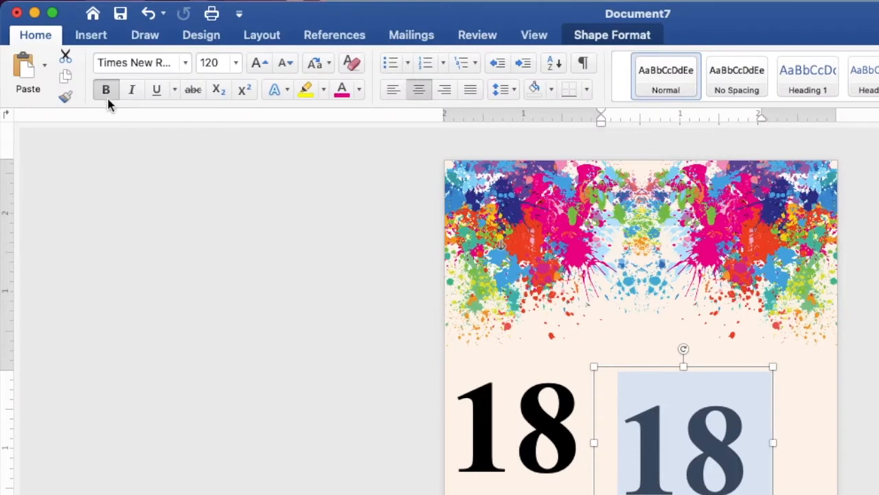
# Make the copied 18 non-bold, pink, 72 pt Edwardian Script ITC
pyautogui.click(106, 90)
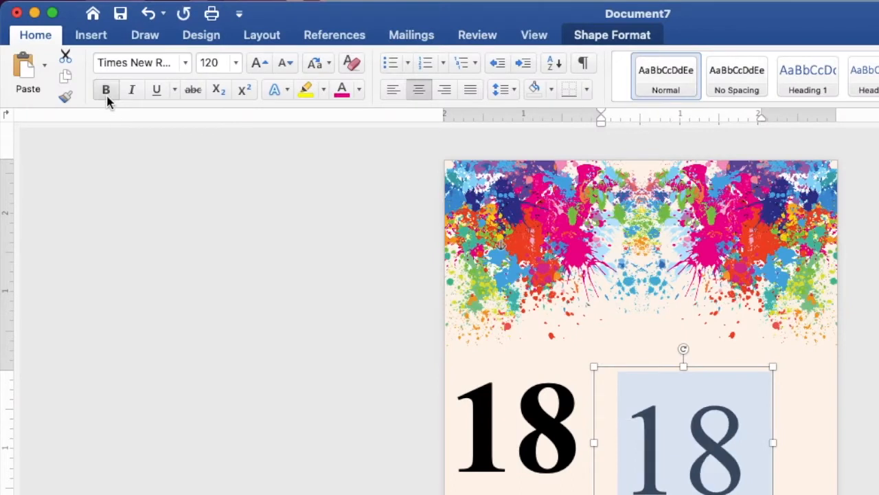
pyautogui.click(185, 63)
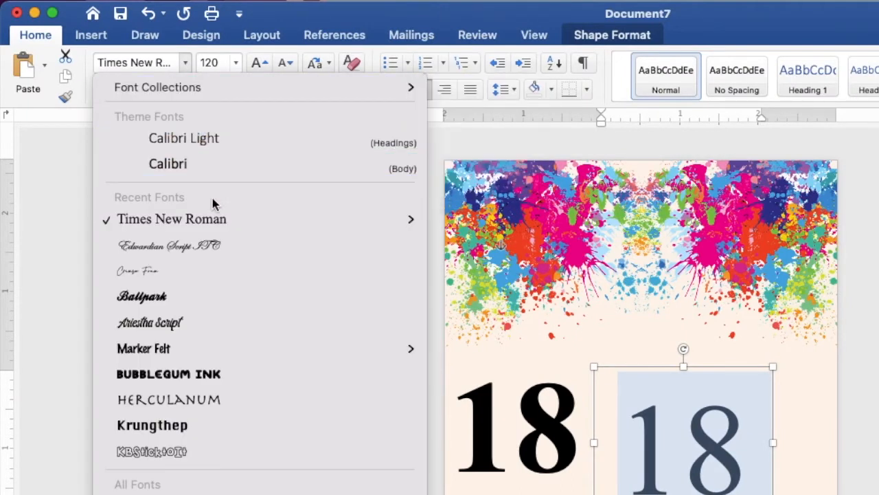
pyautogui.click(178, 246)
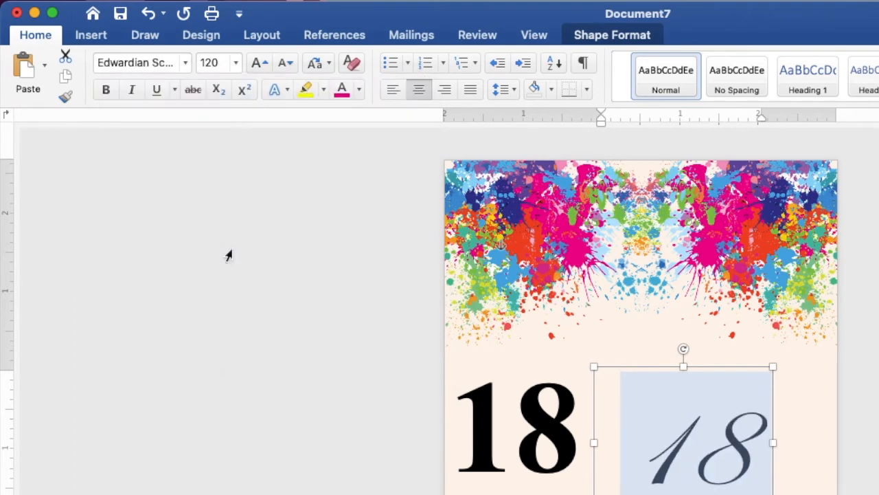
pyautogui.click(236, 63)
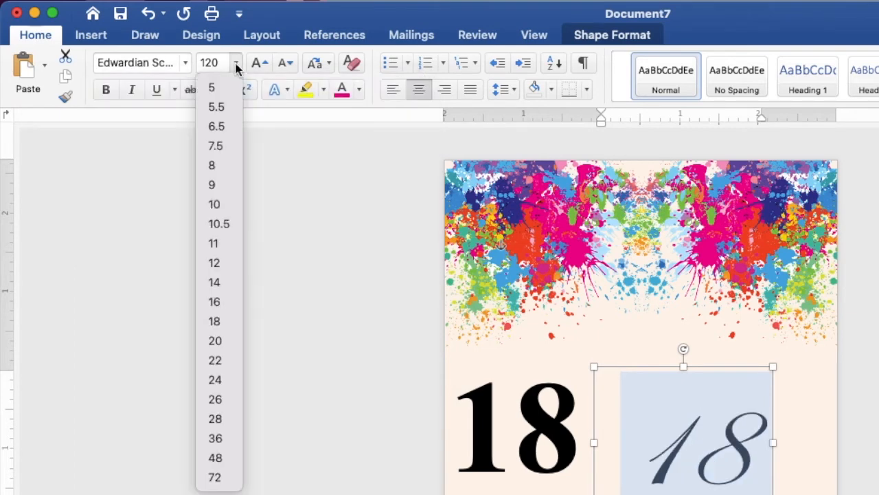
pyautogui.click(229, 485)
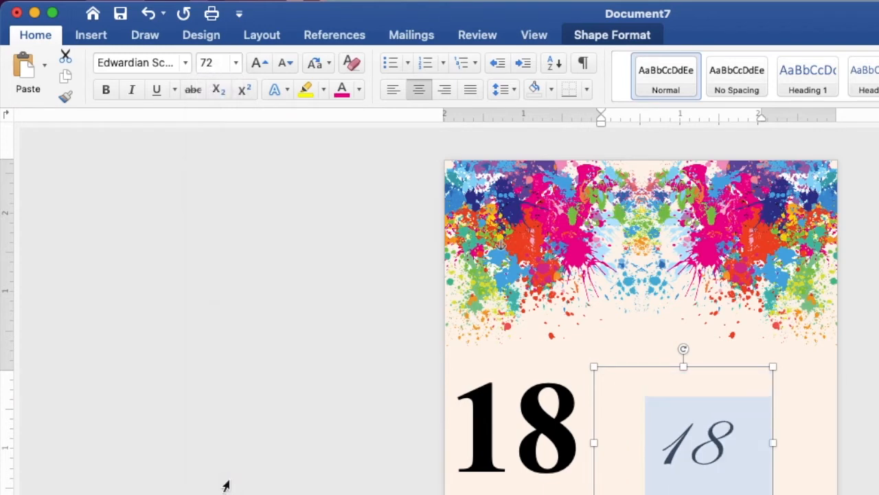
pyautogui.click(358, 91)
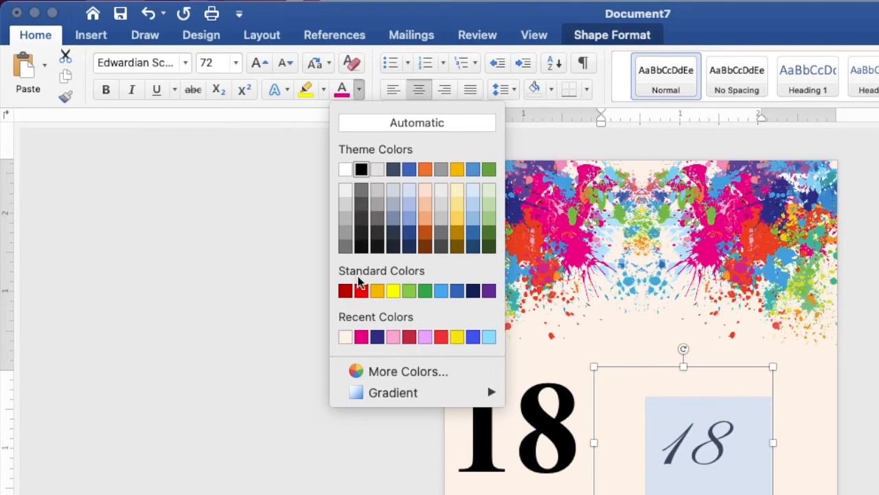
pyautogui.click(362, 336)
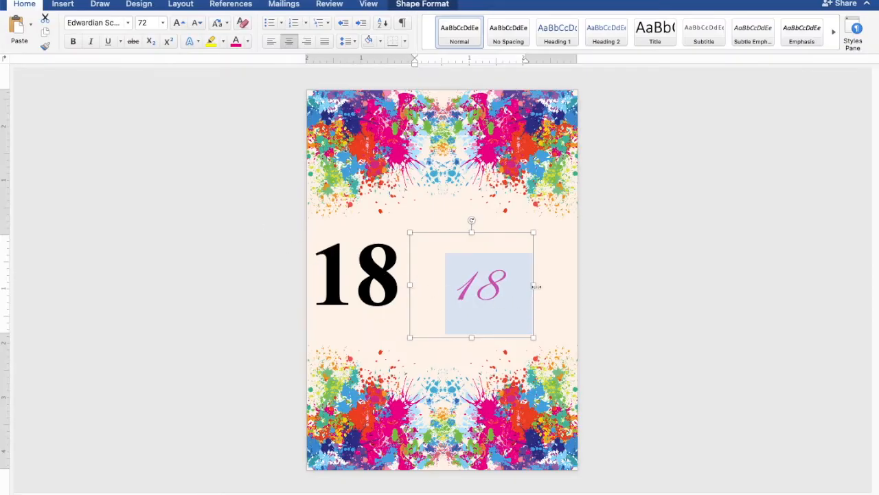
# Widen the pink 18's text box to both sides and select its text
pyautogui.moveTo(536, 286); pyautogui.dragTo(577, 288)
pyautogui.moveTo(411, 286); pyautogui.dragTo(360, 285)
pyautogui.moveTo(489, 281); pyautogui.dragTo(455, 282)
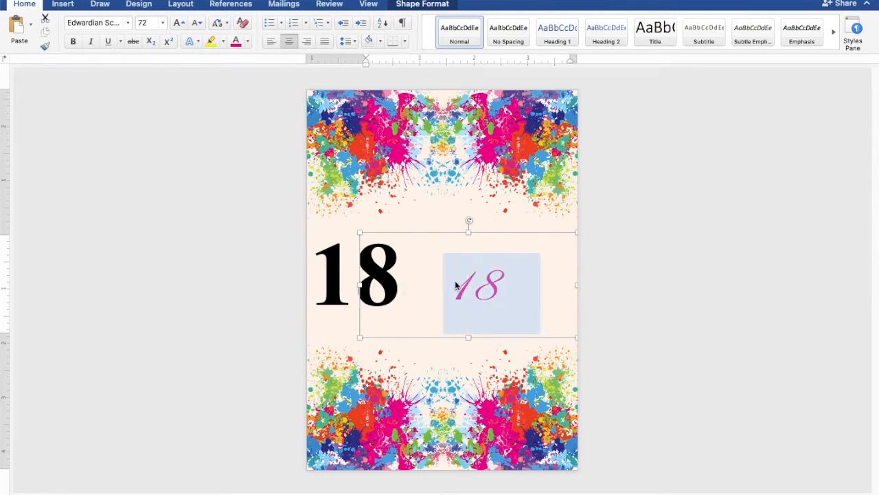
# Replace the pink 18 with 'eighteen', shrink its box, and layer it across the black 18
pyautogui.write('eighteen')
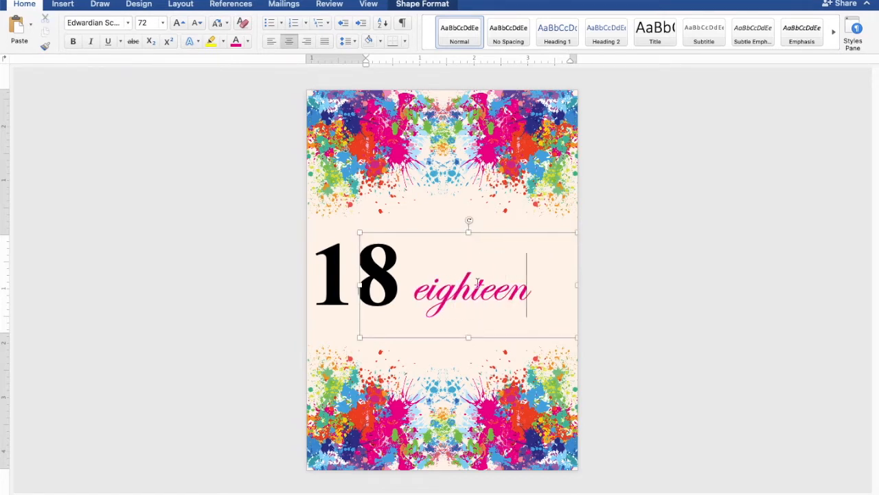
pyautogui.moveTo(572, 237); pyautogui.dragTo(523, 258)
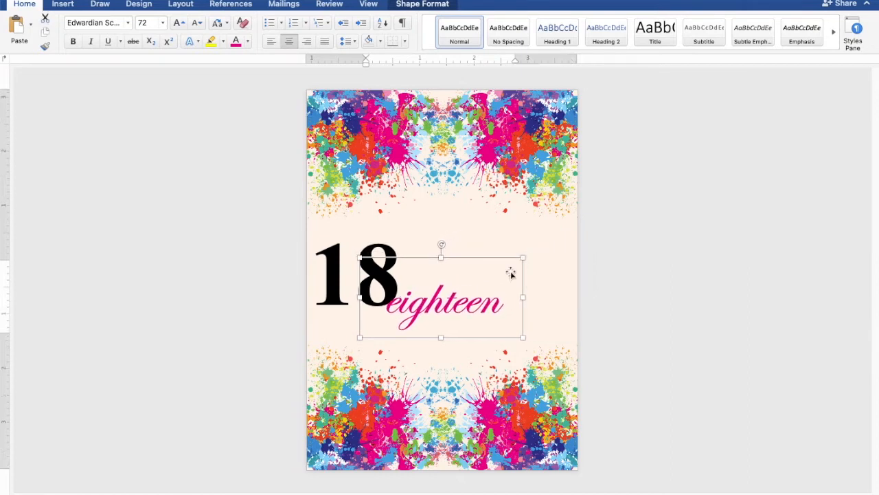
pyautogui.moveTo(484, 307); pyautogui.dragTo(408, 277)
pyautogui.moveTo(387, 228); pyautogui.dragTo(397, 228)
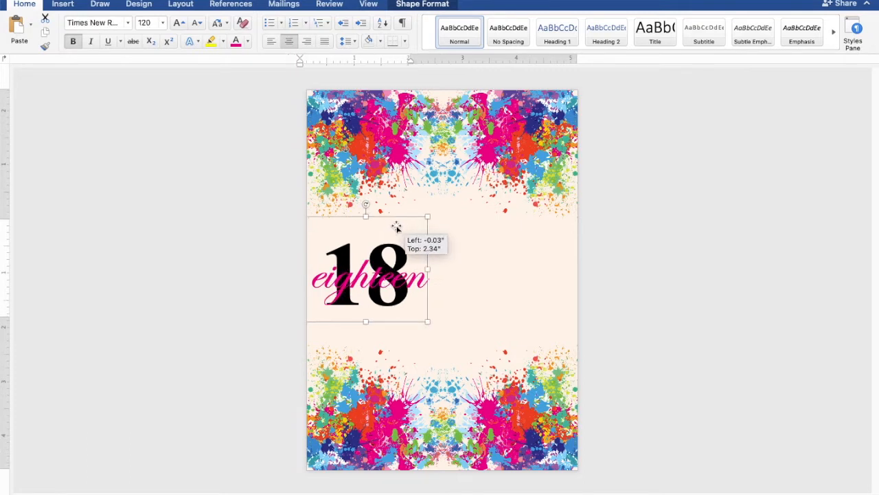
pyautogui.moveTo(396, 228); pyautogui.dragTo(396, 228)
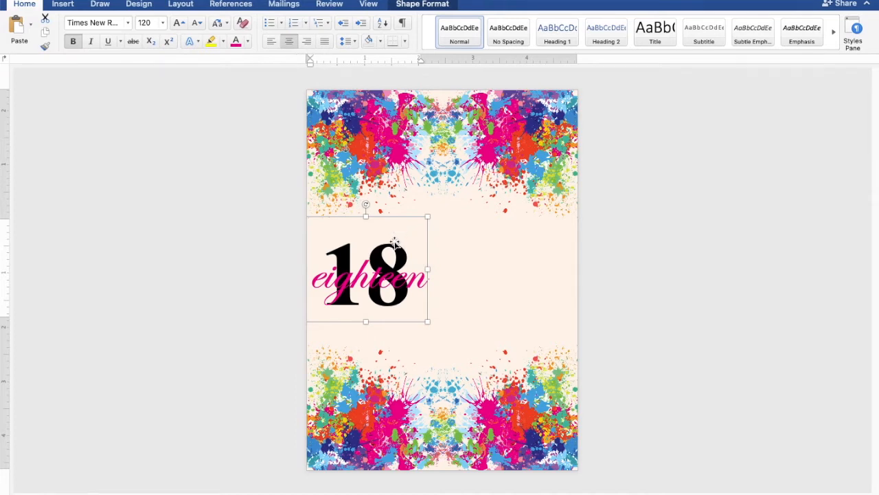
pyautogui.moveTo(386, 273); pyautogui.dragTo(384, 269)
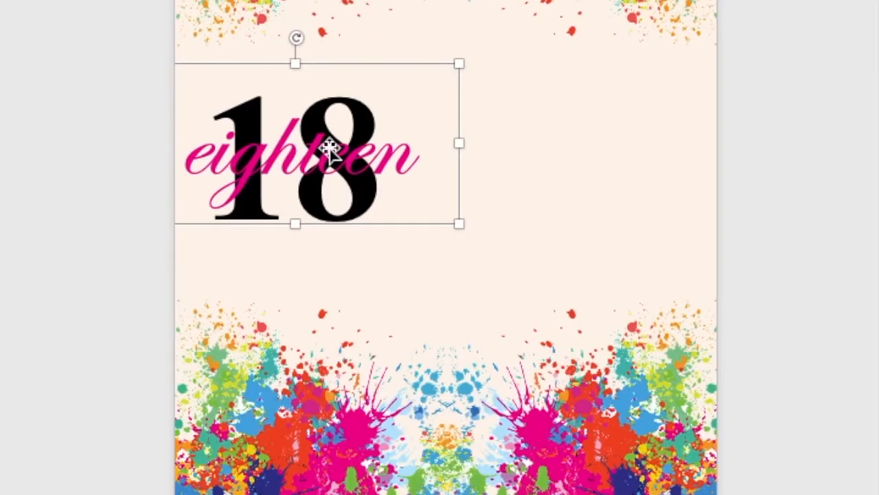
# Copy the pink 'eighteen' box and place the duplicate to the right of the title
pyautogui.rightClick(330, 147)
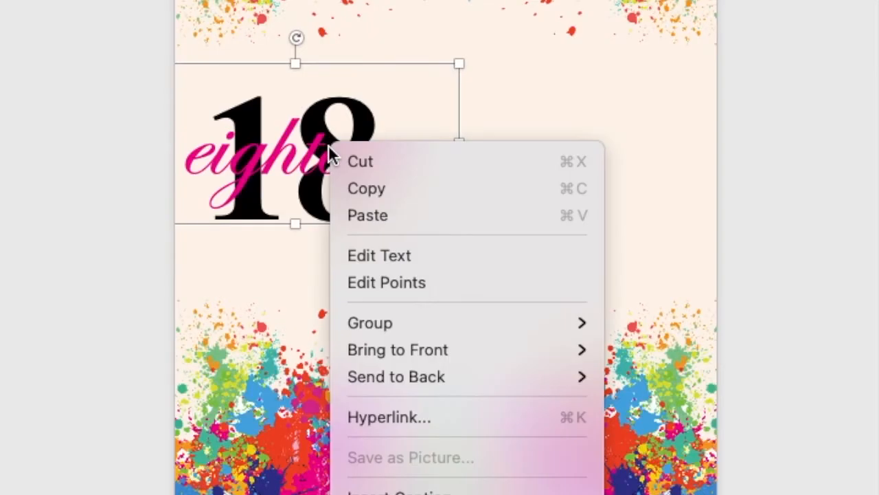
pyautogui.click(348, 185)
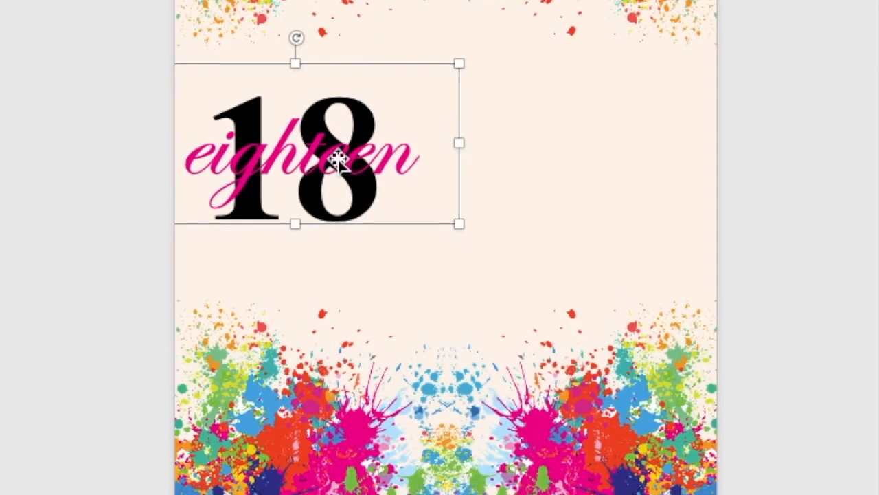
pyautogui.rightClick(340, 164)
pyautogui.click(371, 220)
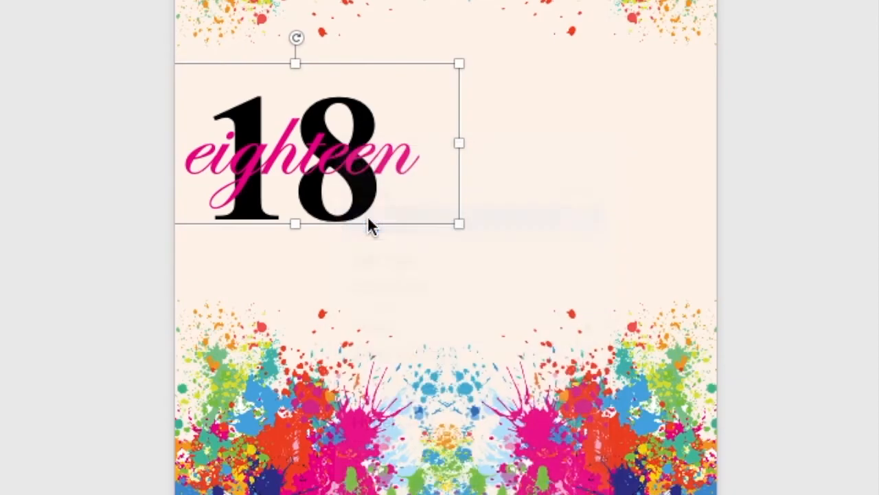
pyautogui.moveTo(350, 183); pyautogui.dragTo(522, 189)
pyautogui.moveTo(480, 291); pyautogui.dragTo(443, 288)
pyautogui.click(548, 287)
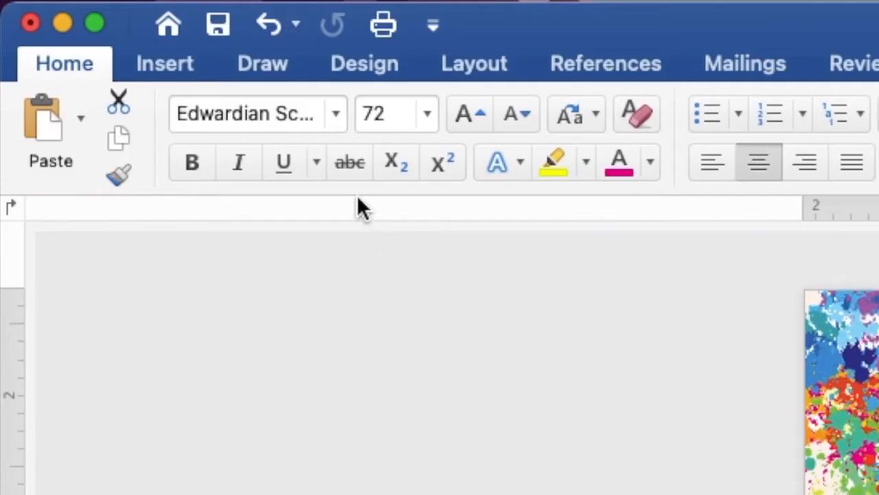
# Set the duplicate 'eighteen' text to Times New Roman at 9 pt
pyautogui.click(128, 23)
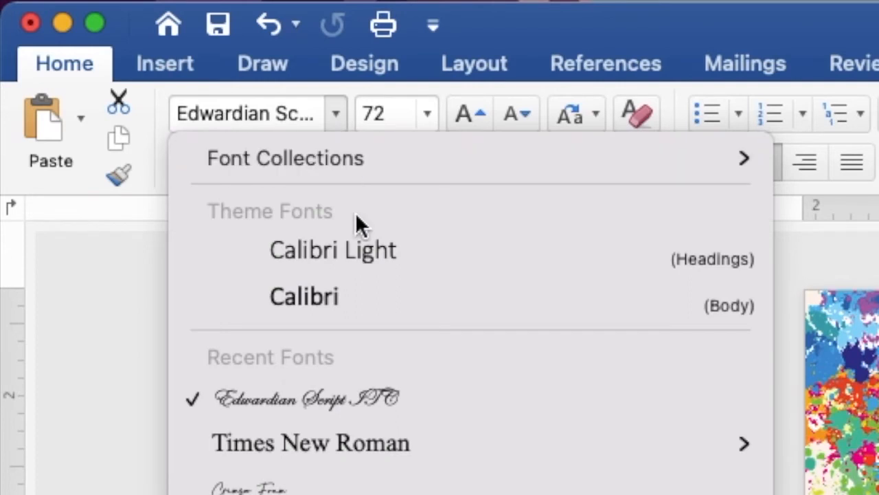
pyautogui.click(429, 459)
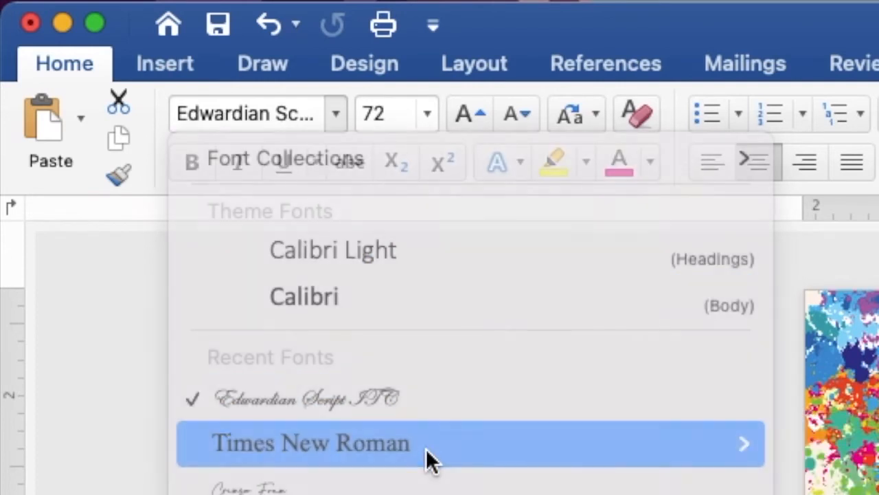
pyautogui.click(429, 114)
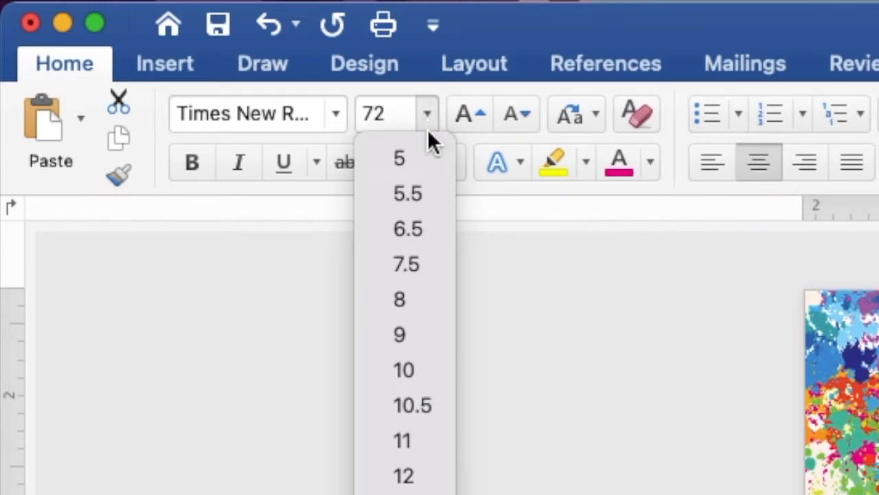
pyautogui.click(422, 340)
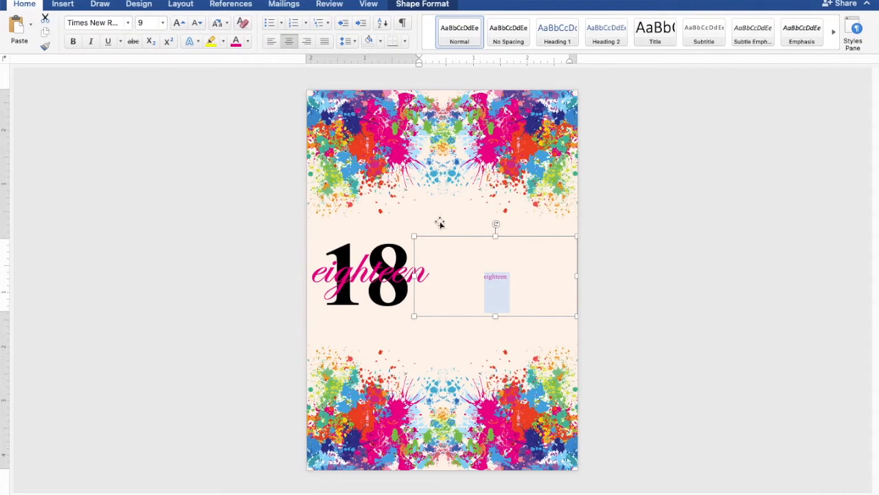
# Extend the duplicate's text box downward to make it taller
pyautogui.scroll(10, 564, 274)
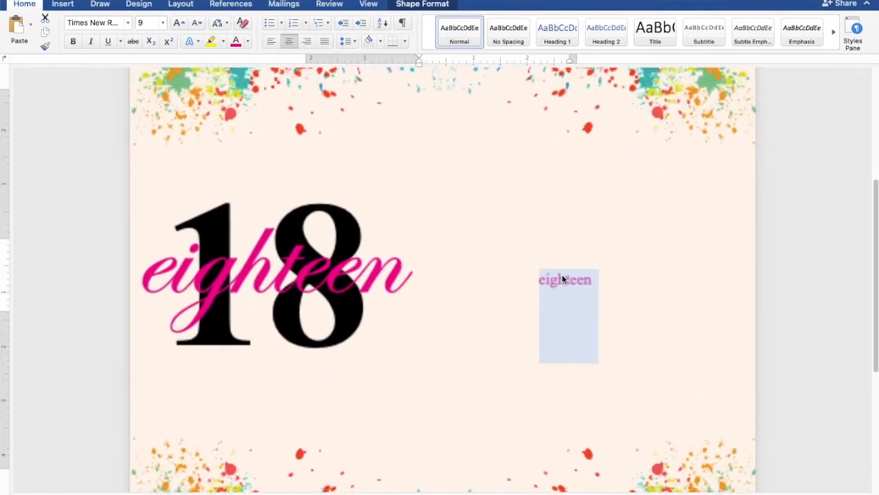
pyautogui.scroll(5, 563, 278)
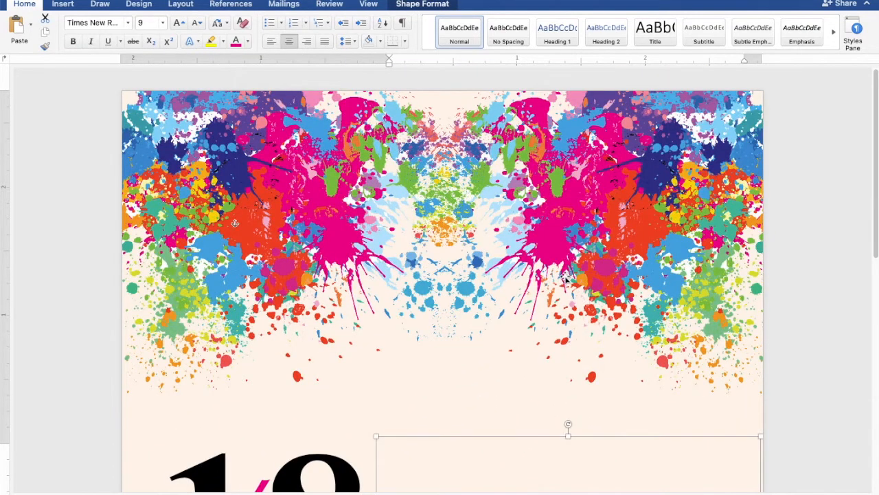
pyautogui.scroll(-5, 566, 277)
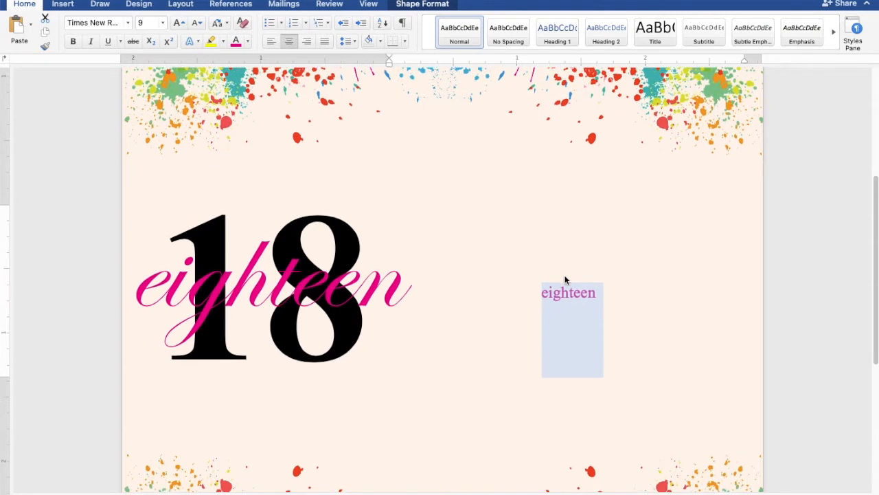
pyautogui.scroll(-2, 566, 279)
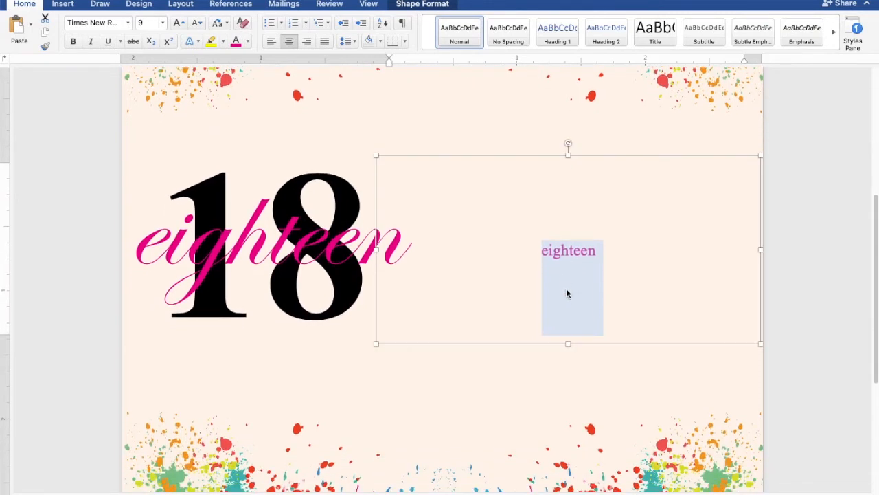
pyautogui.moveTo(568, 343); pyautogui.dragTo(574, 428)
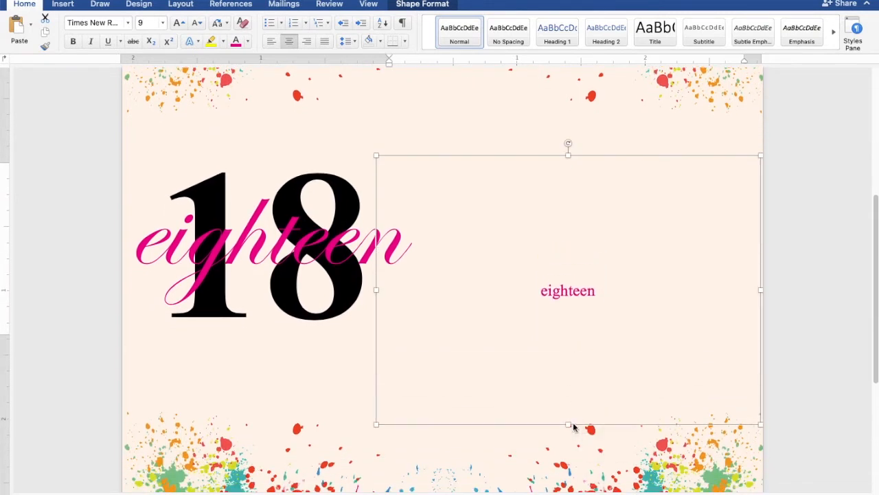
pyautogui.click(634, 300)
# Replace the box text with 'JOIN US AS WE CELEBRATE', 'THE 18th BIRTHDAY OF' and the celebrant's name
pyautogui.press('super+a')
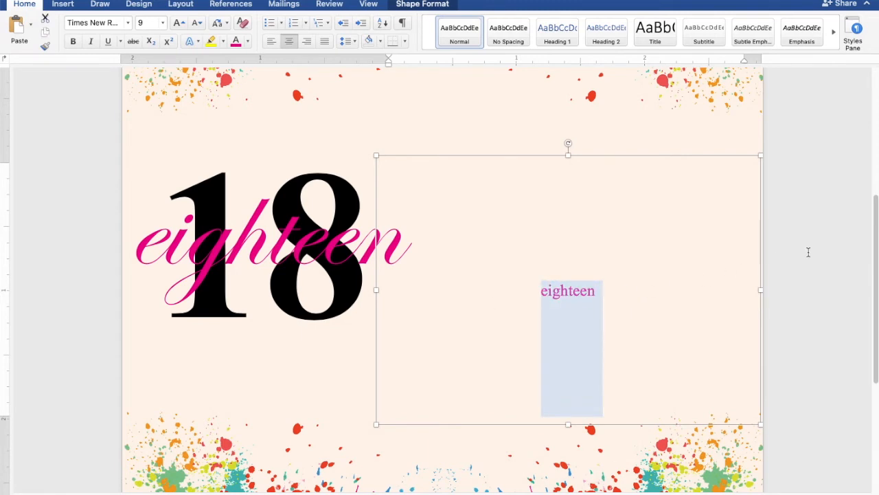
pyautogui.write('JOIN')
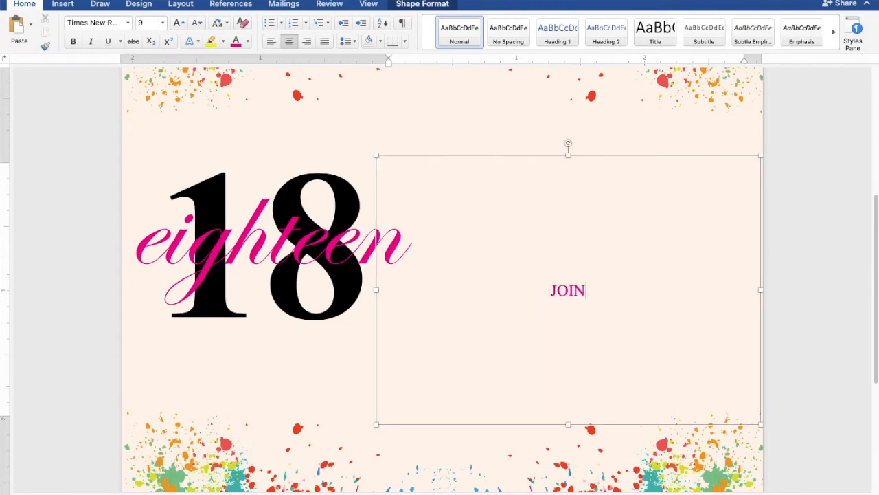
pyautogui.write(' US AS WE ')
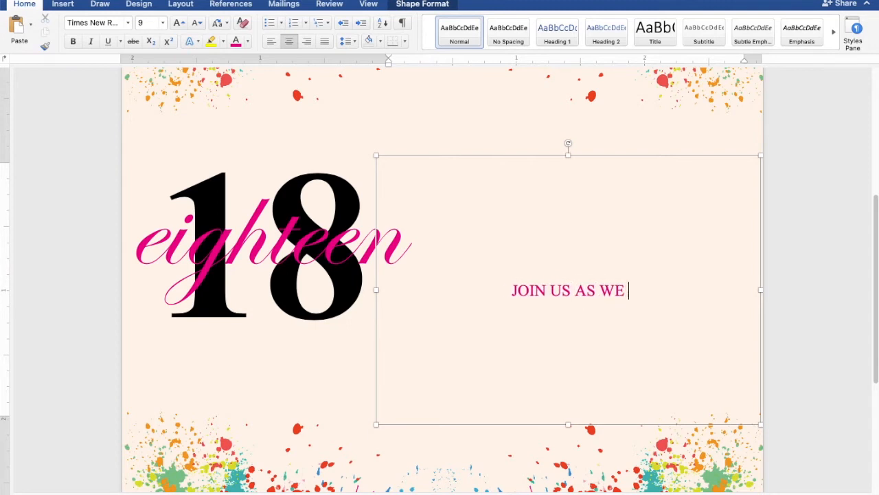
pyautogui.write('CELEBRATE')
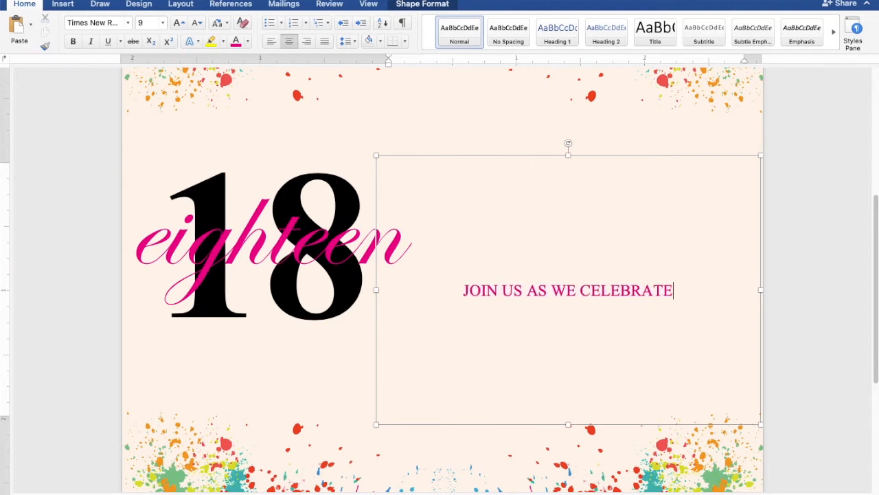
pyautogui.press('Return')
pyautogui.write('THE 18th ')
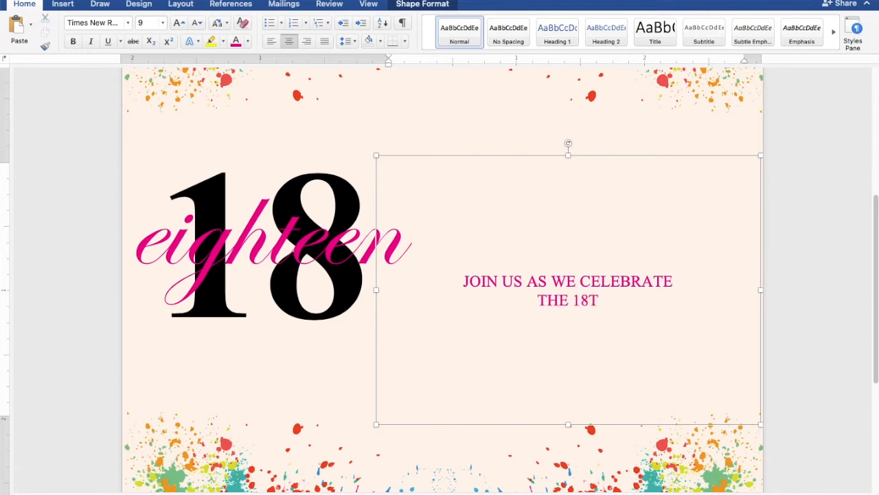
pyautogui.write('BIR')
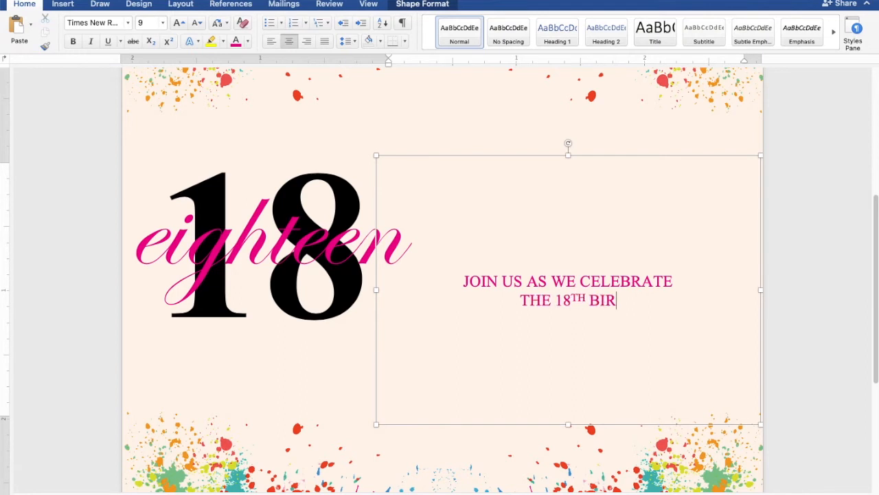
pyautogui.write('THDAY OF')
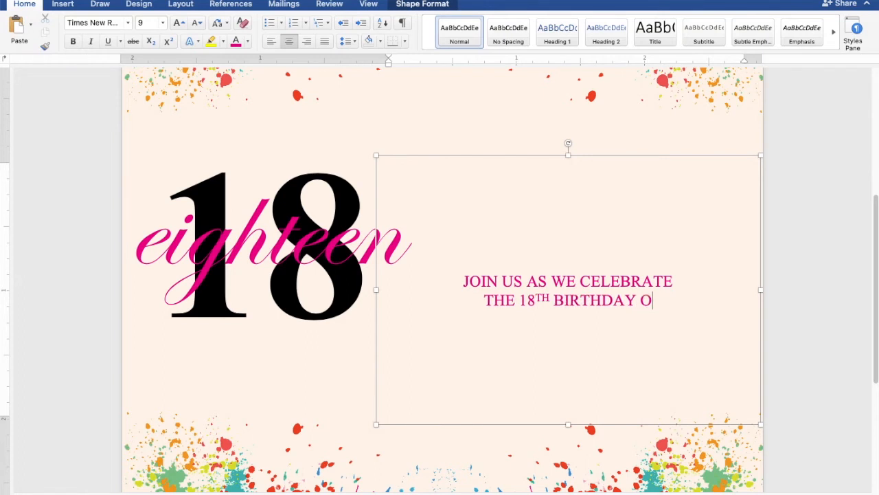
pyautogui.press('Return')
pyautogui.press('Return')
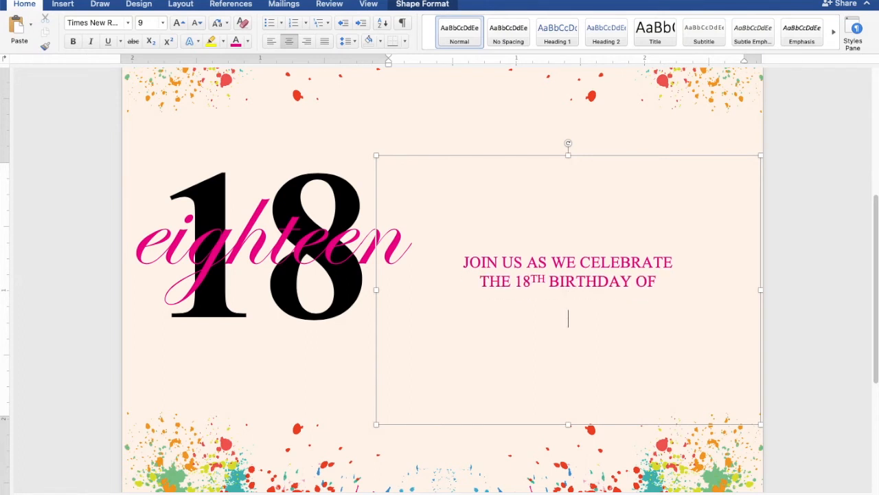
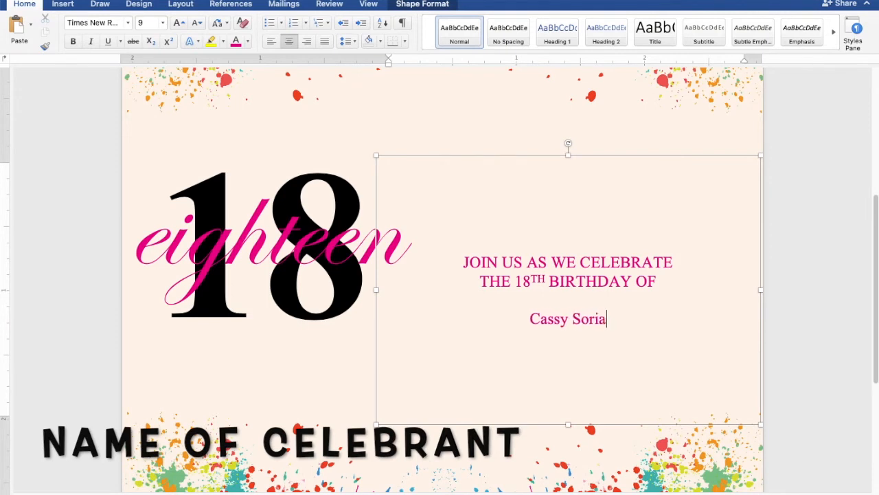
pyautogui.press('Return')
pyautogui.press('Return')
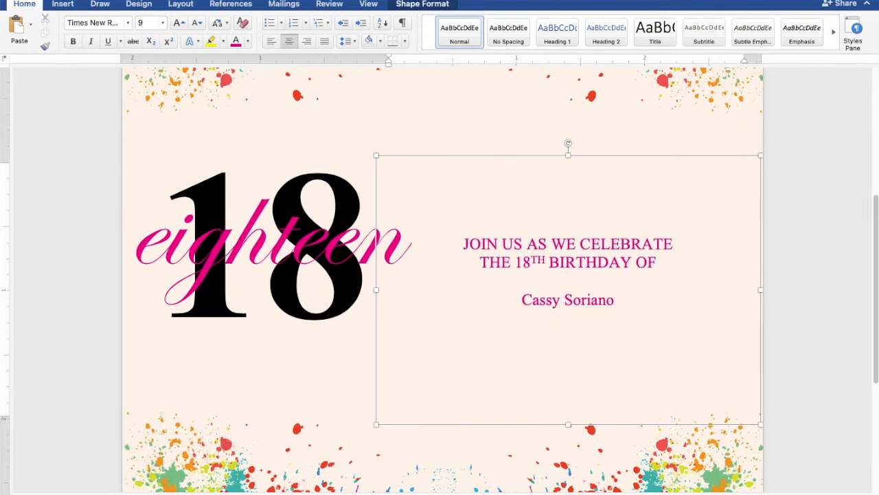
# Add the lines SUNDAY, OCTOBER 3, 2021 and 5:00 PM TO 8:00 PM
pyautogui.write('SUNDAY')
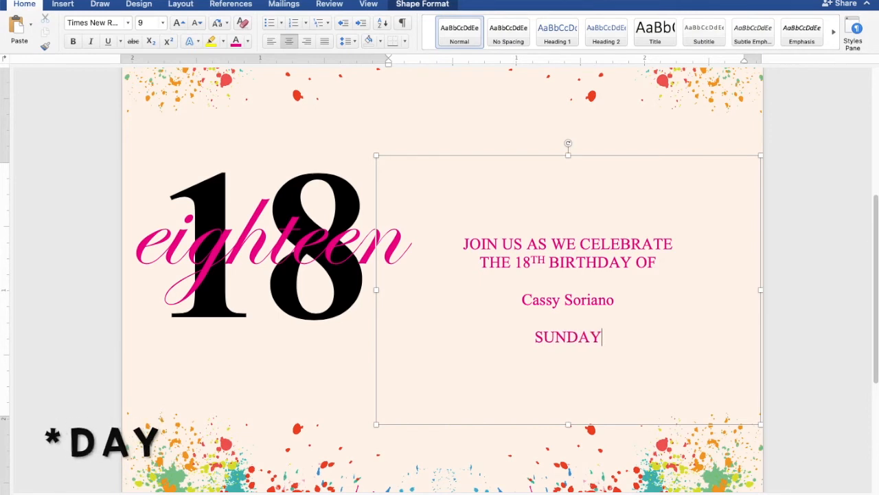
pyautogui.press('Return')
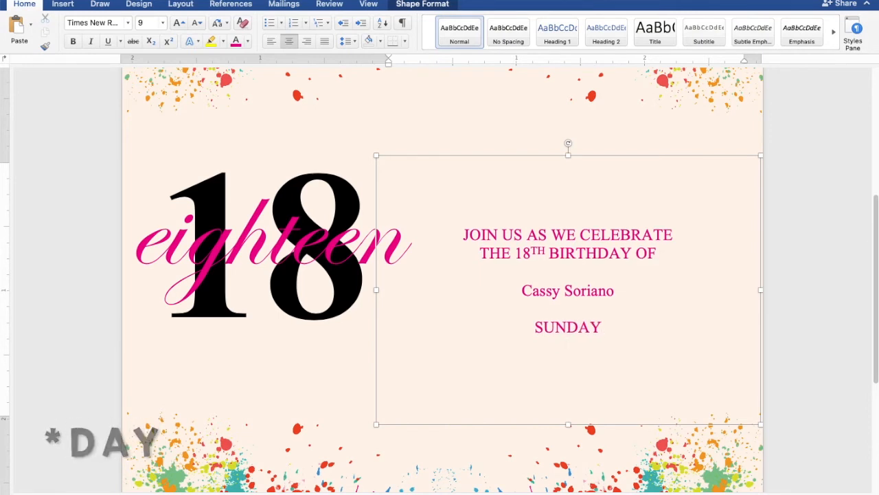
pyautogui.write('OCTO')
pyautogui.press('Return')
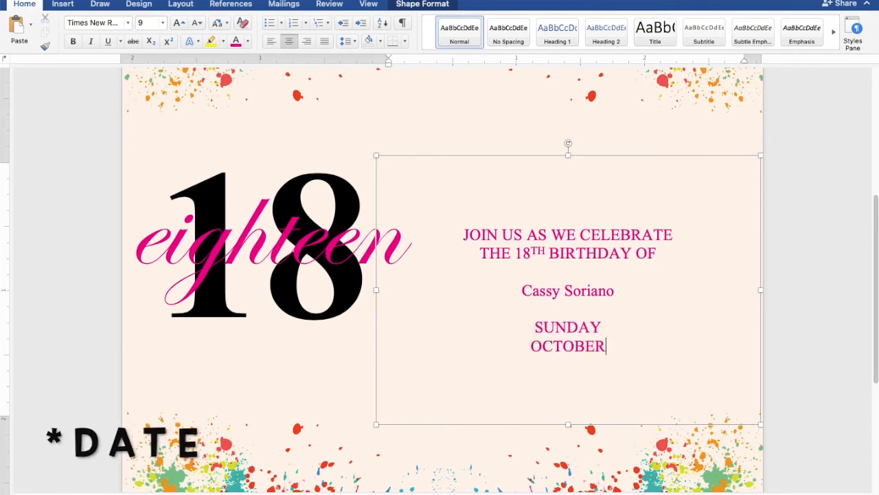
pyautogui.write('2')
pyautogui.press('BackSpace')
pyautogui.write('3, ')
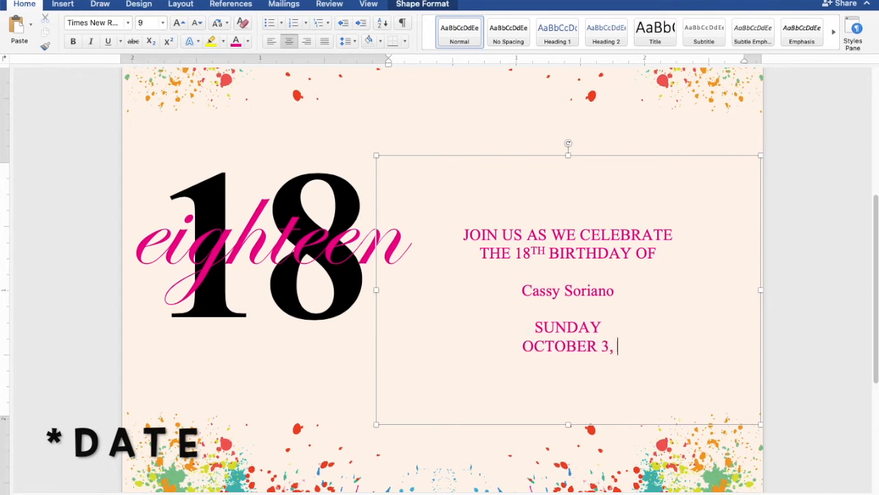
pyautogui.write('2021')
pyautogui.press('Return')
pyautogui.write('5')
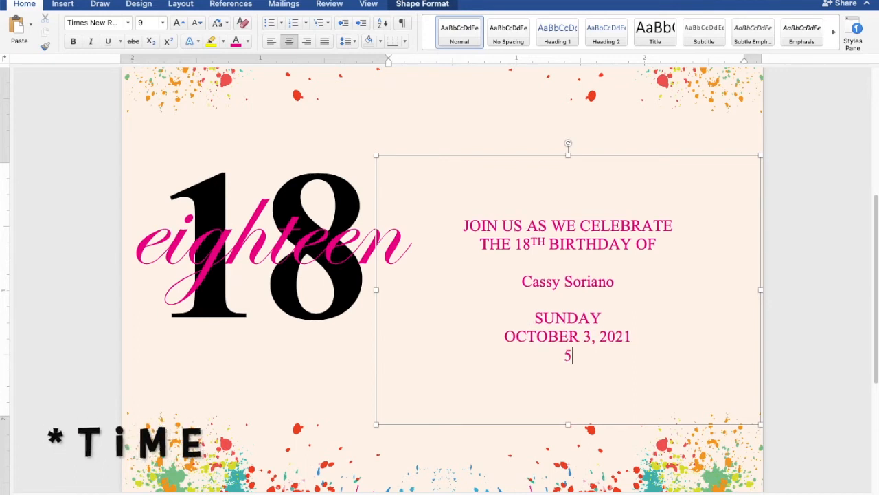
pyautogui.write(':00 PM TO 8:00 PM')
# Add the venue lines JAPANESE GARDEN, TONDALIGAN BEACH and DAGUPAN CITY
pyautogui.press('Return')
pyautogui.write('JAPANESE GARDEN')
pyautogui.press('Return')
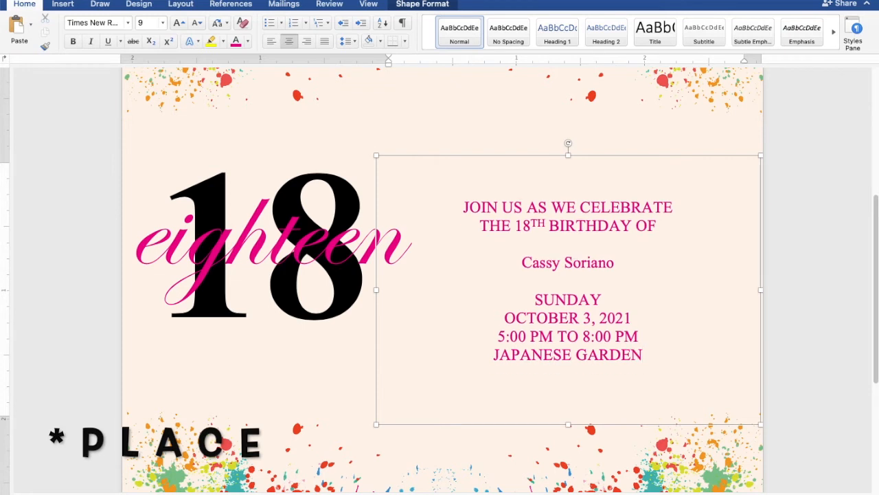
pyautogui.write('TONDALIG')
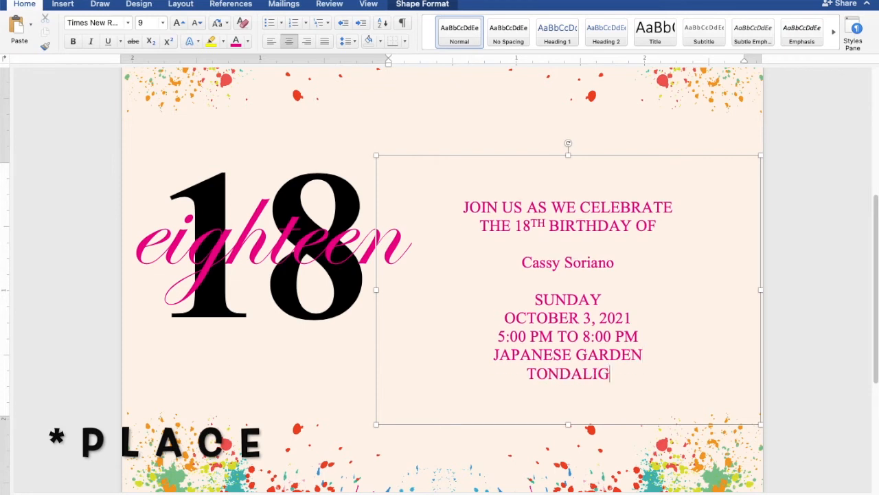
pyautogui.write('AN BEACH')
pyautogui.press('Return')
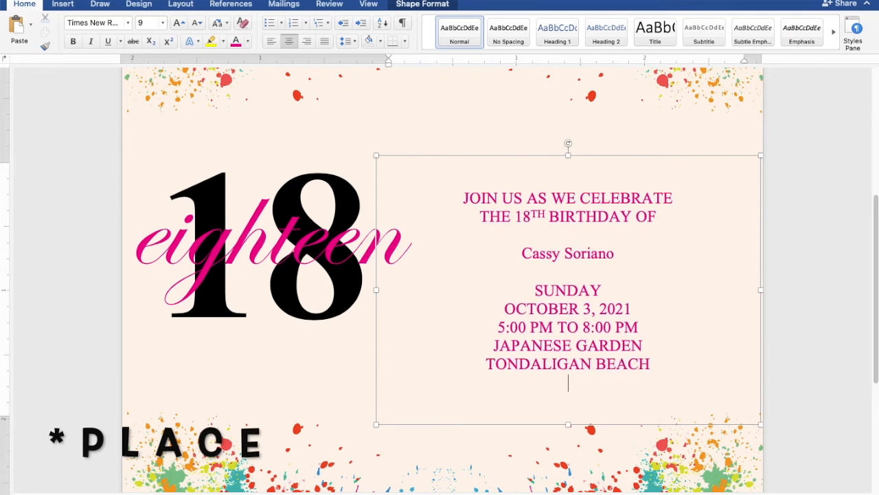
pyautogui.write('DAGUPAN')
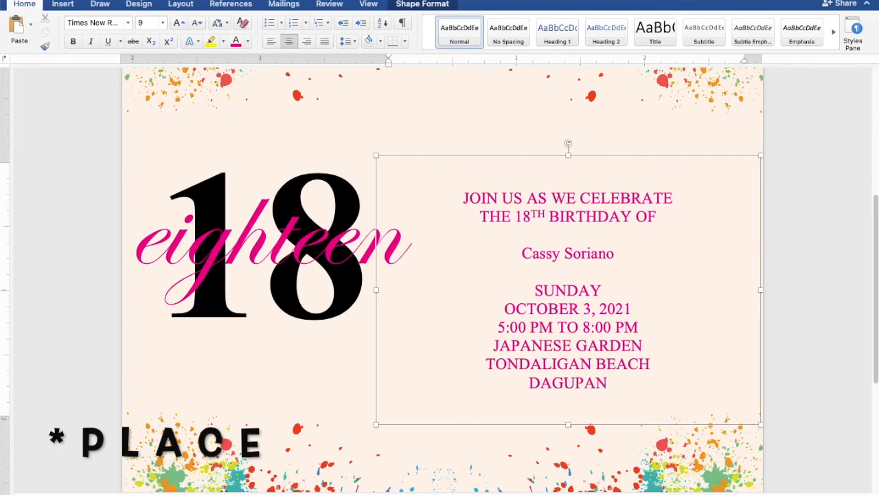
pyautogui.write(' CITY')
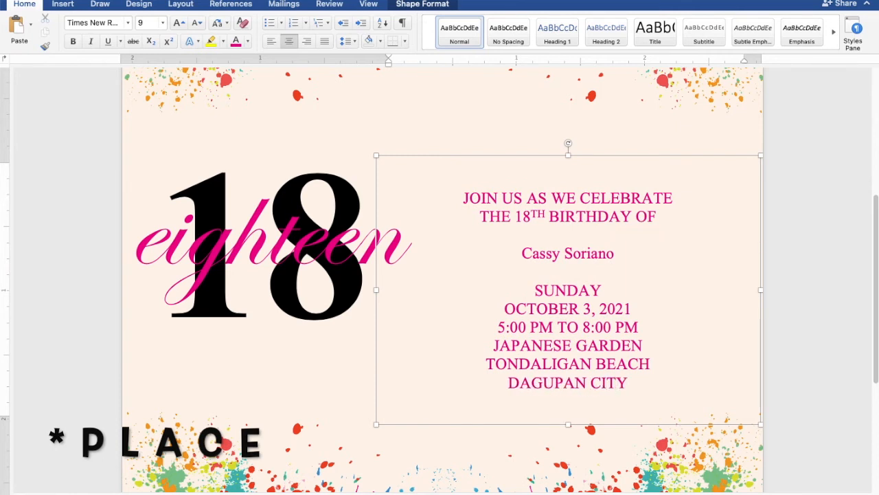
# Format the celebrant's name line as navy Edwardian Script ITC at 36 pt
pyautogui.moveTo(624, 254); pyautogui.dragTo(540, 254)
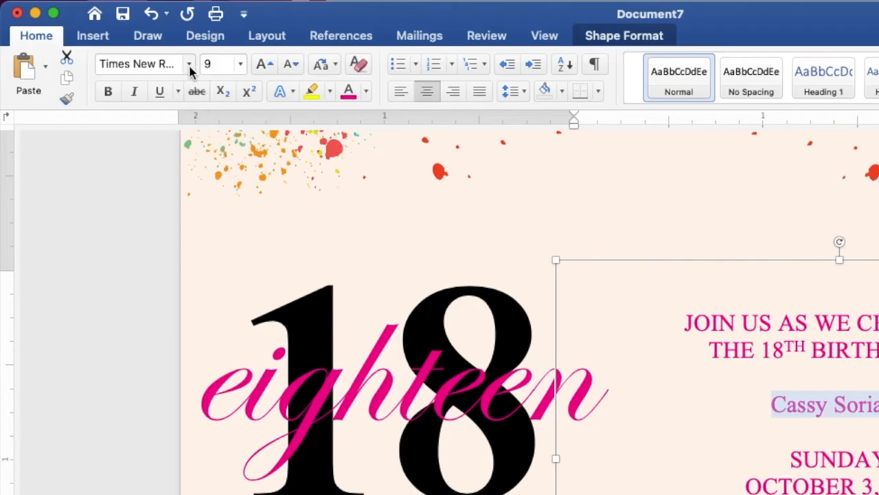
pyautogui.click(128, 23)
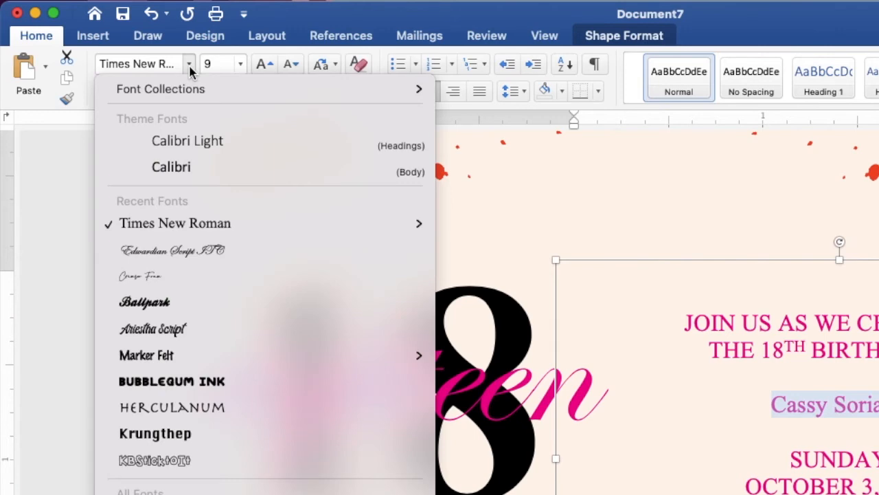
pyautogui.click(217, 253)
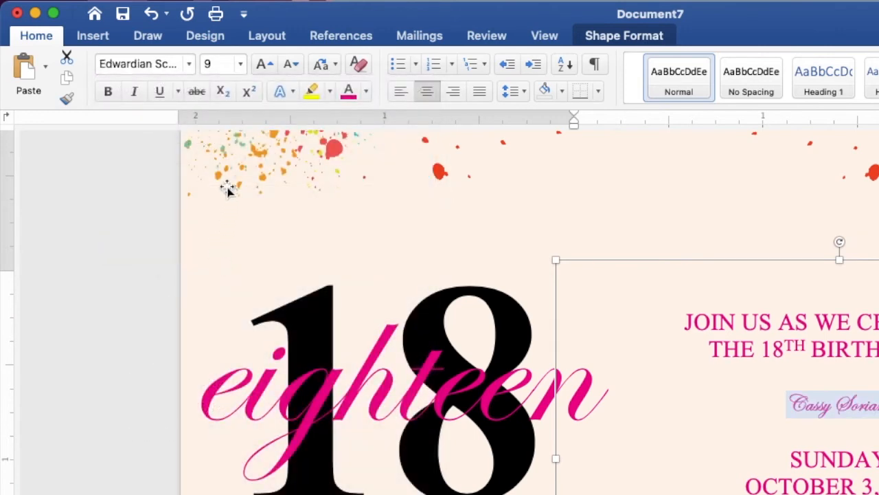
pyautogui.click(239, 64)
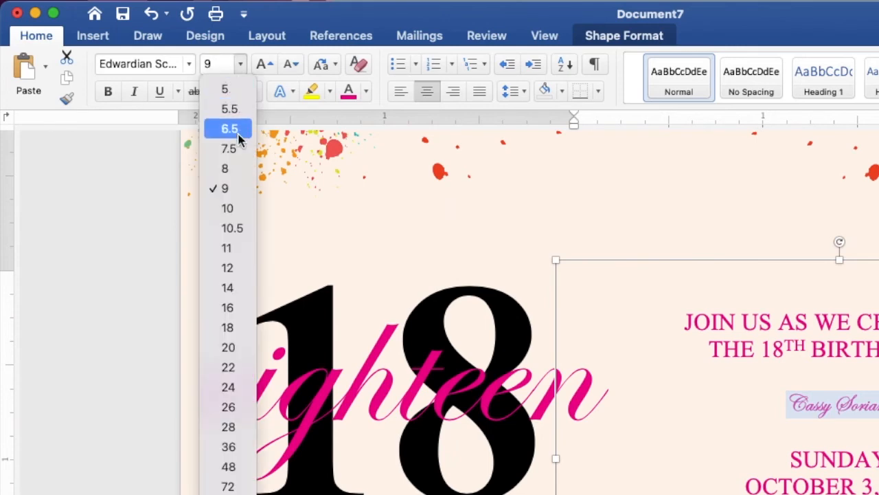
pyautogui.click(229, 447)
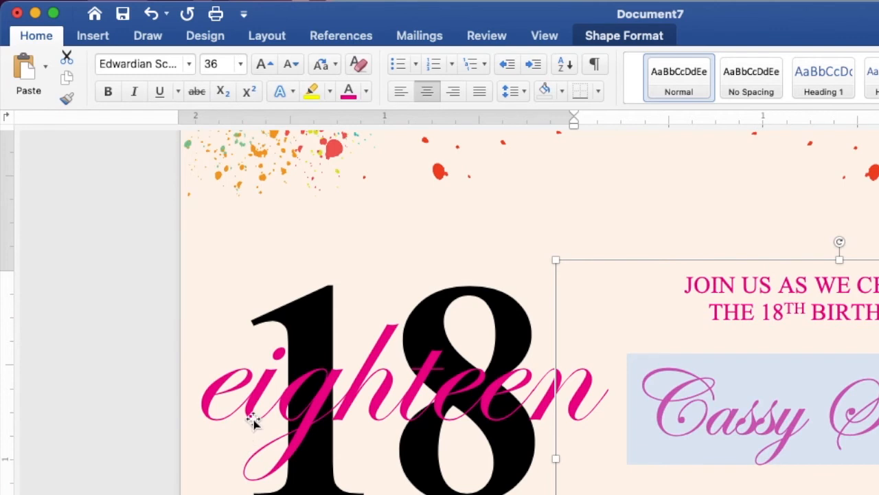
pyautogui.click(367, 90)
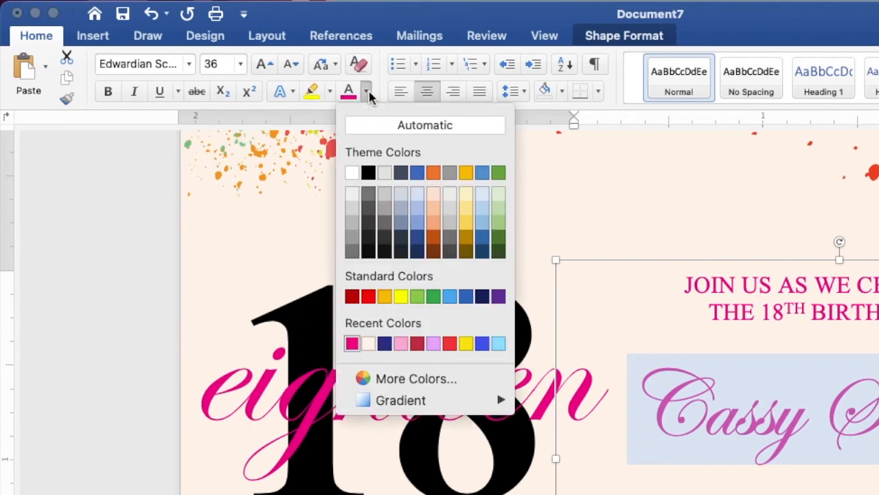
pyautogui.click(386, 346)
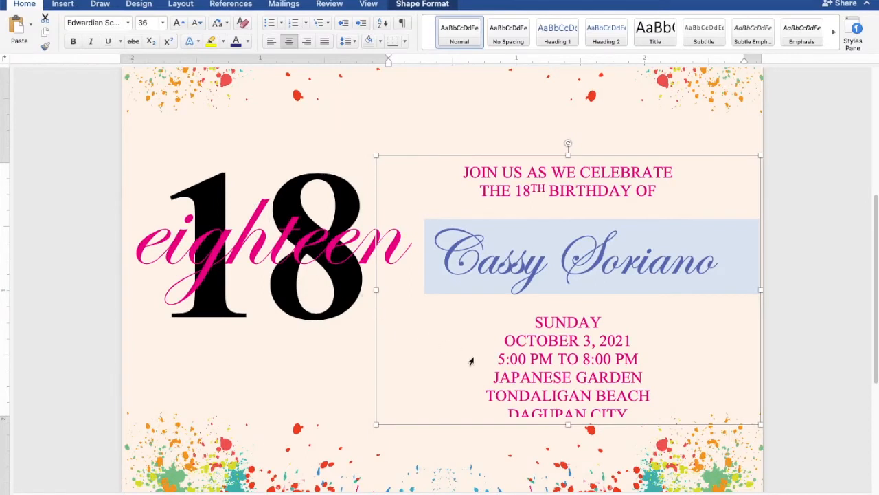
# Lengthen the invitation text box to reveal DAGUPAN CITY and move it up and right
pyautogui.moveTo(568, 426); pyautogui.dragTo(571, 440)
pyautogui.moveTo(586, 338); pyautogui.dragTo(623, 320)
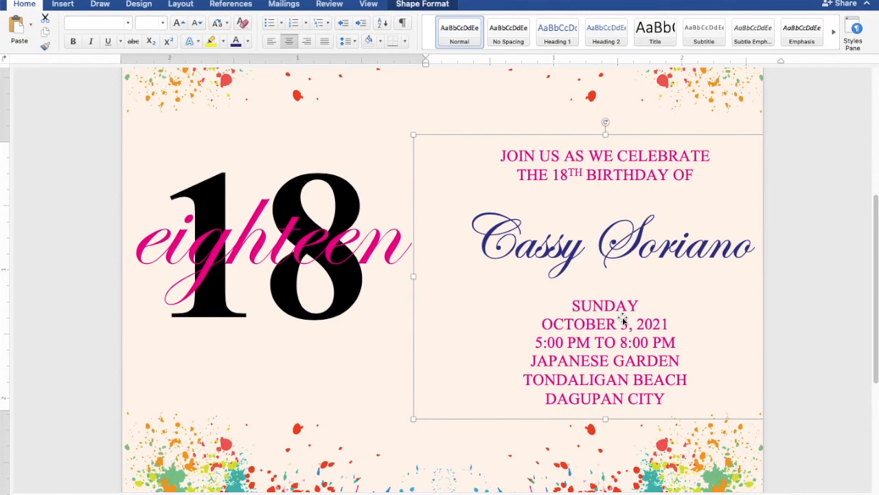
# Nudge the invitation text box slightly left, then deselect it to review the page
pyautogui.keyDown('ctrl'); pyautogui.scroll(-5, 595, 316); pyautogui.keyUp('ctrl')
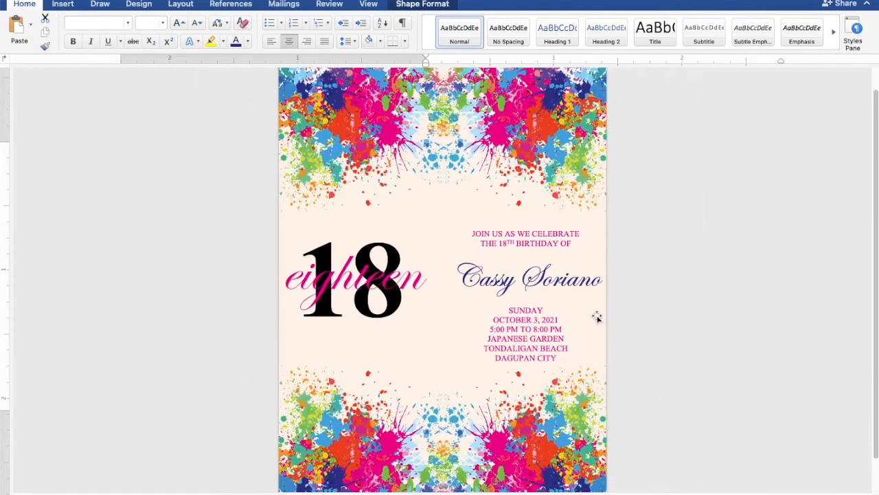
pyautogui.scroll(-3, 596, 316)
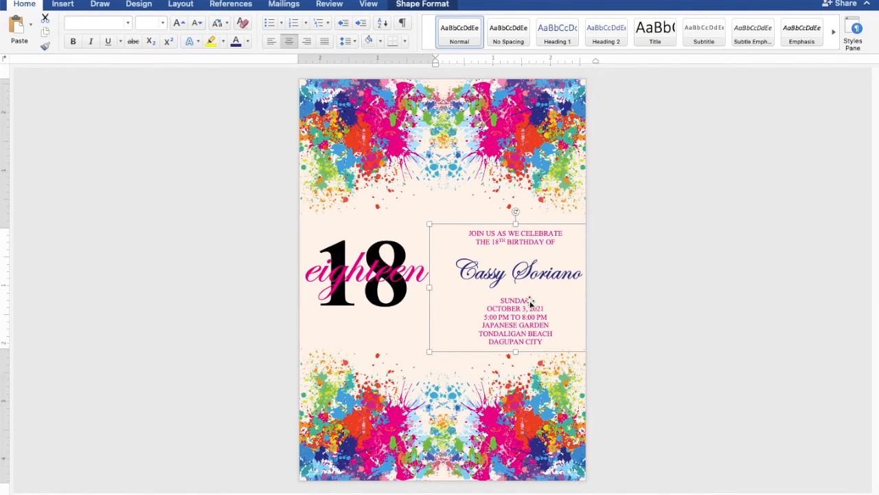
pyautogui.moveTo(531, 302); pyautogui.dragTo(523, 302)
pyautogui.click(774, 263)
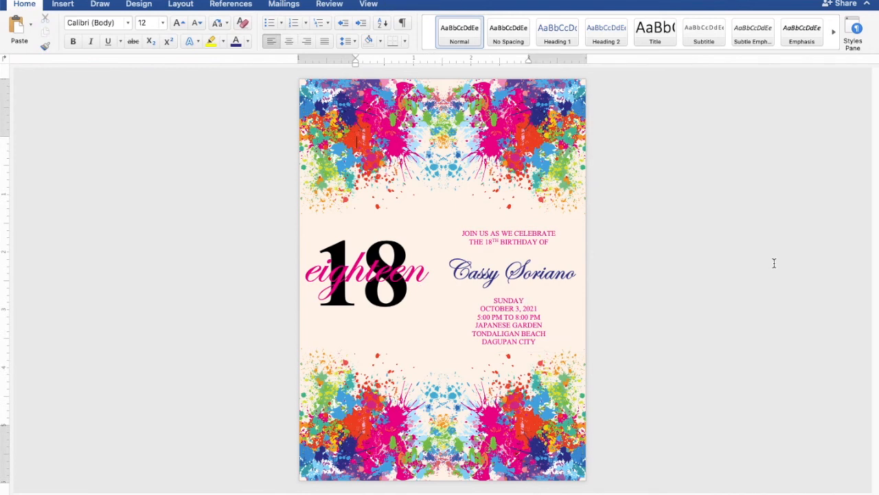